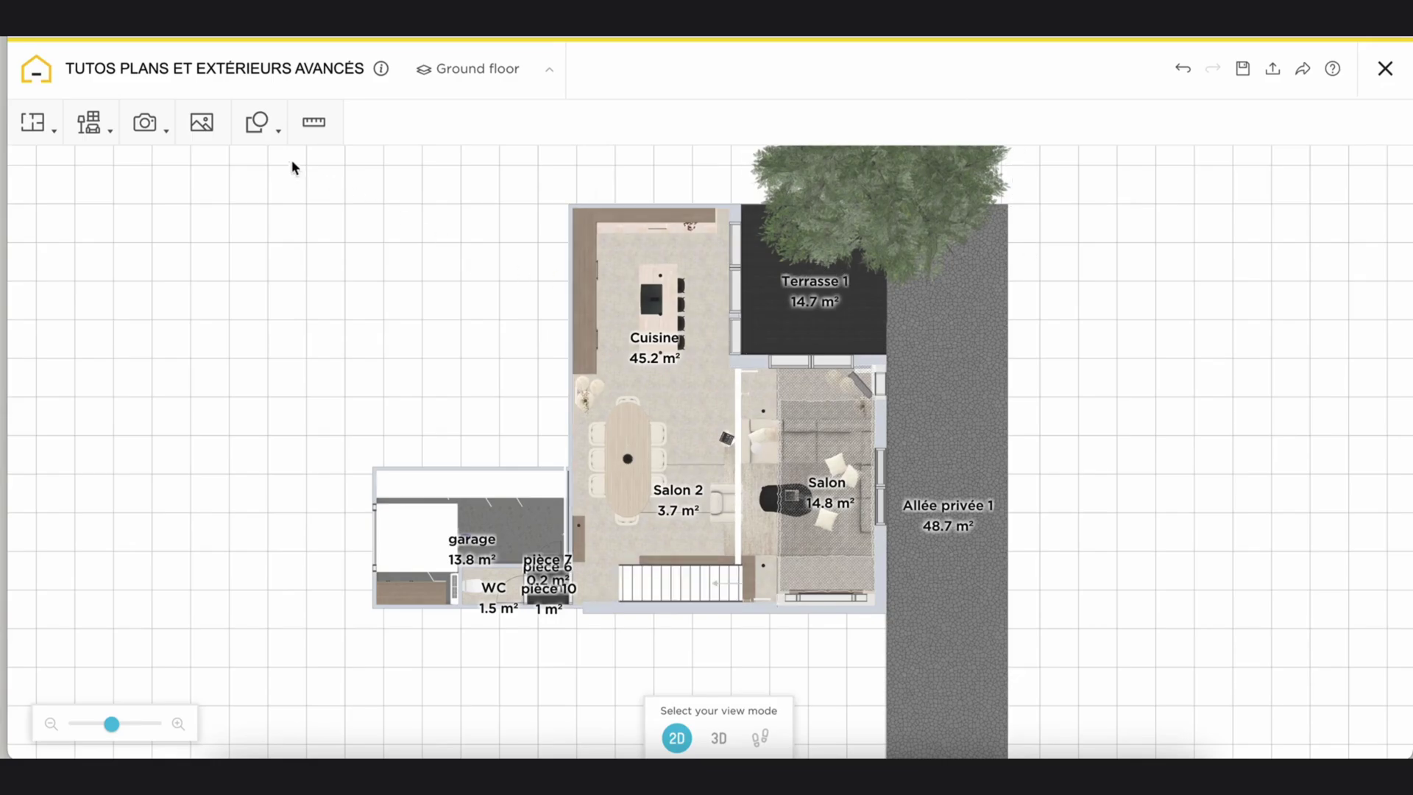
Step: Generate a ground-floor 2D plan preview with dimensions and room-area tables from the capture menu
{"action": "left_click", "coordinate": [148, 123]}
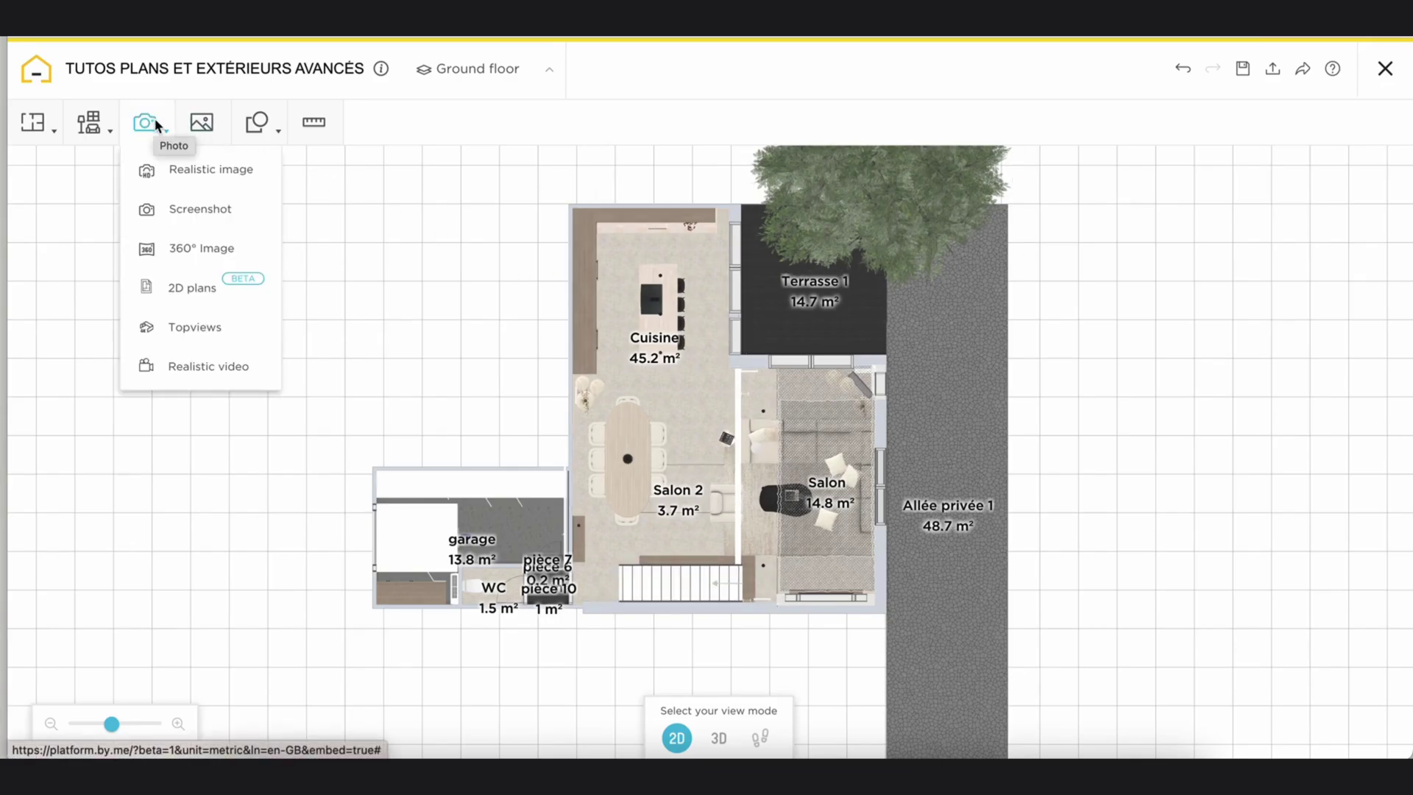
{"action": "left_click", "coordinate": [197, 289]}
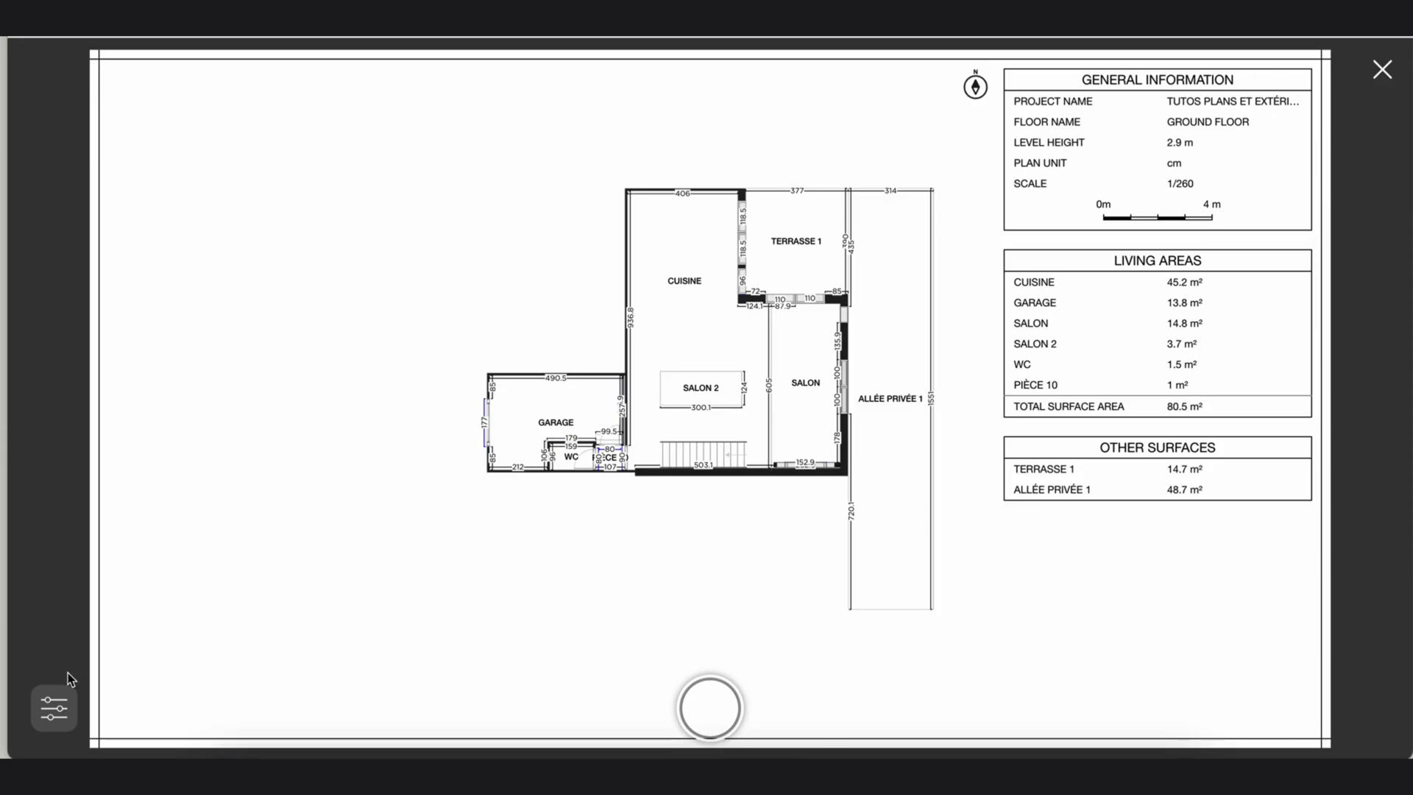
Step: In plan Options, try showing furniture and floor coverings, leaving both hidden
{"action": "left_click", "coordinate": [56, 710]}
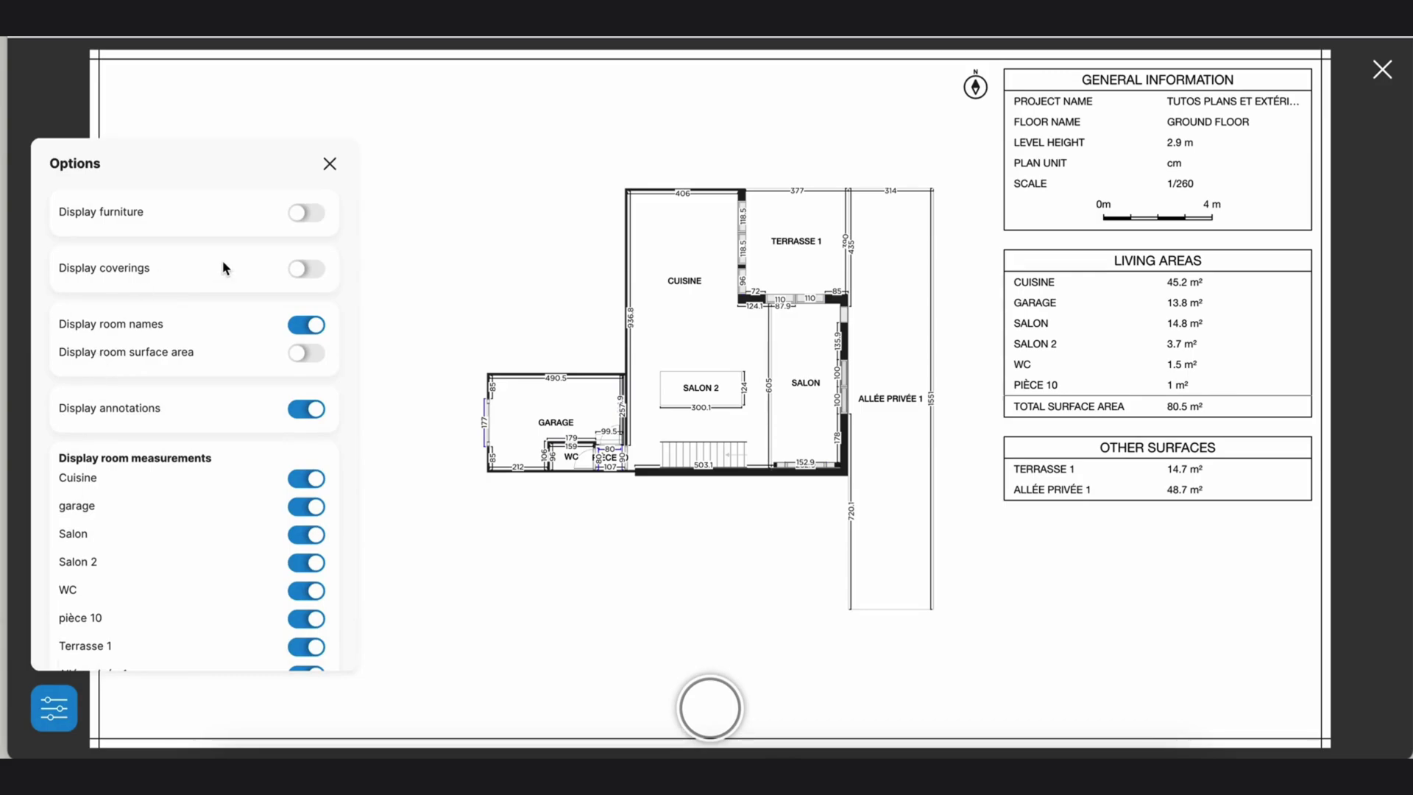
{"action": "left_click", "coordinate": [312, 215]}
{"action": "left_click", "coordinate": [312, 215]}
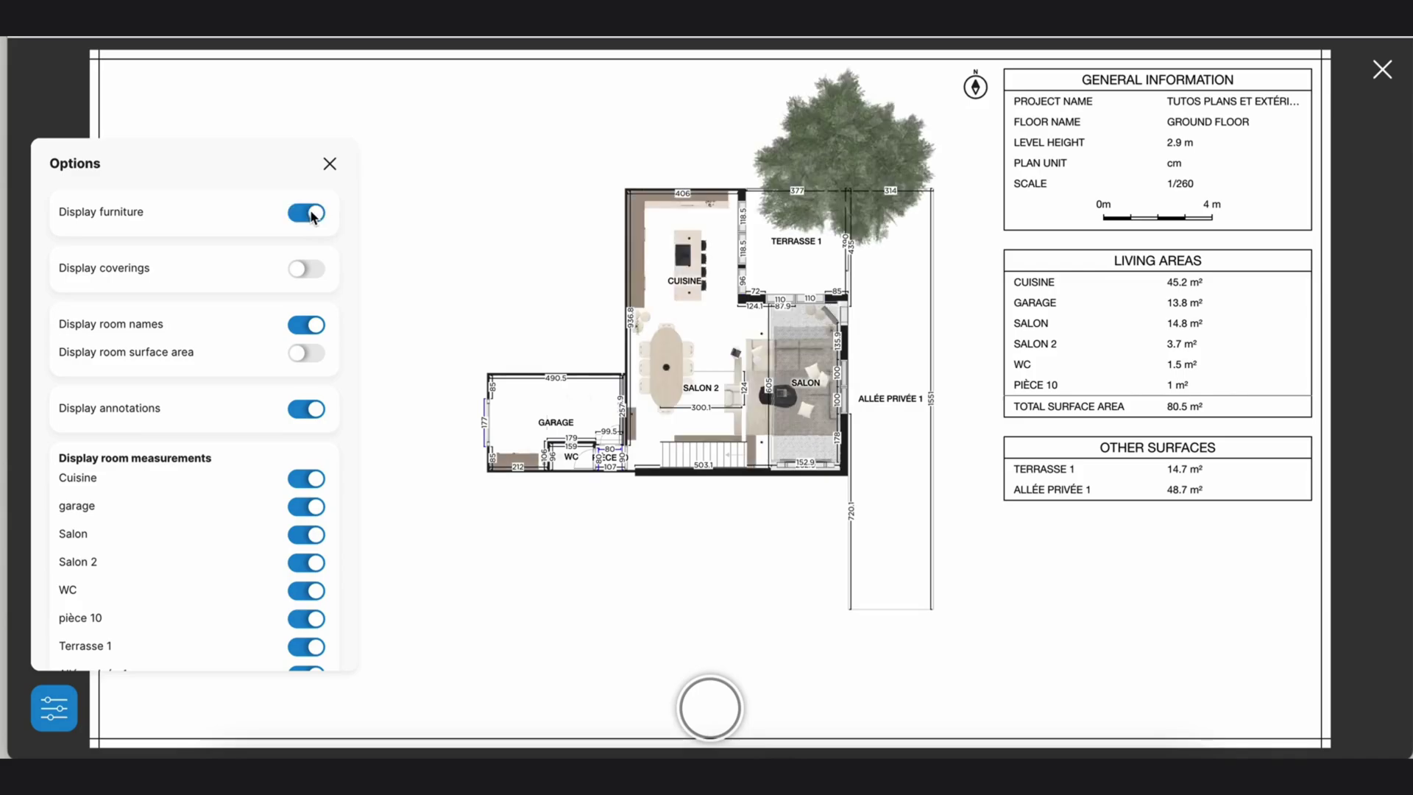
{"action": "left_click", "coordinate": [308, 271]}
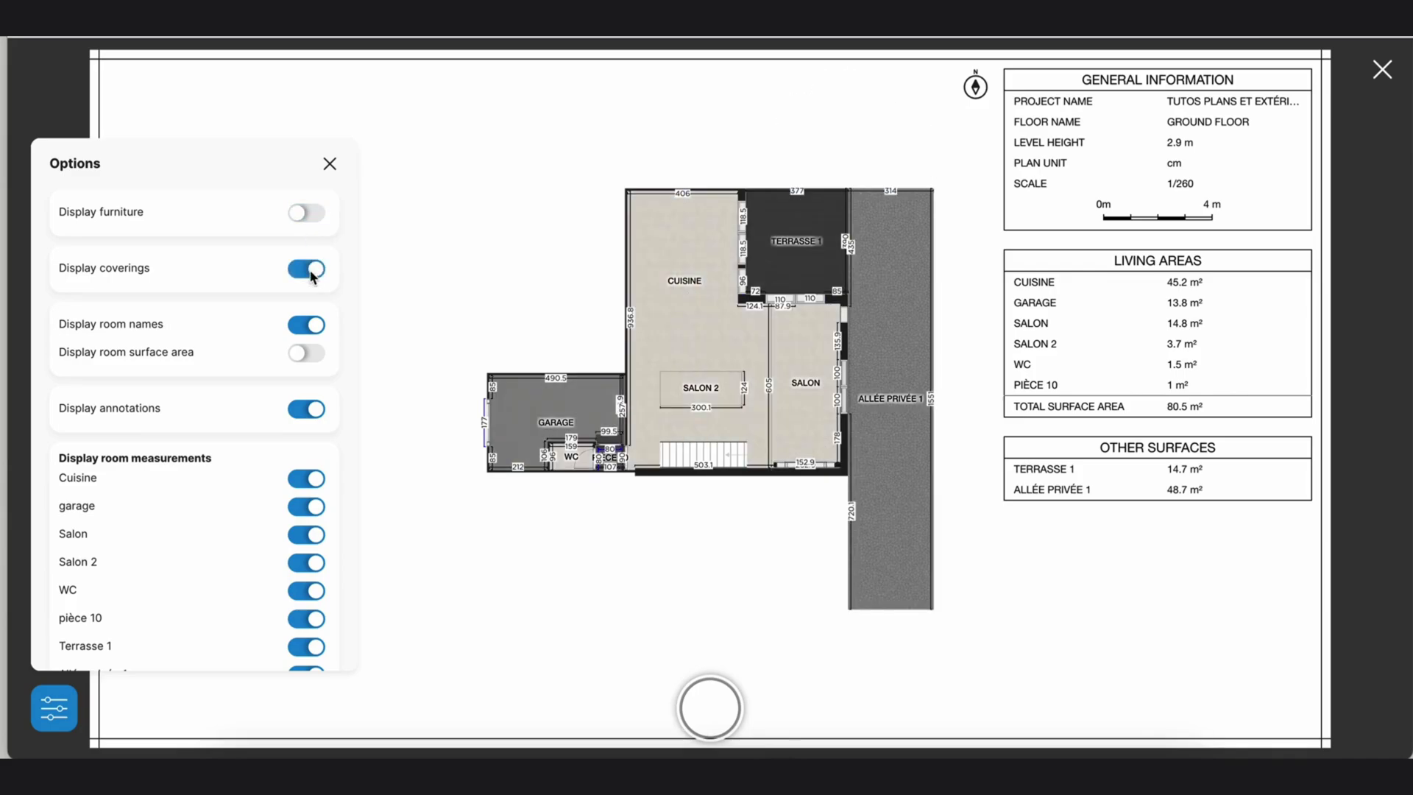
{"action": "left_click", "coordinate": [313, 216]}
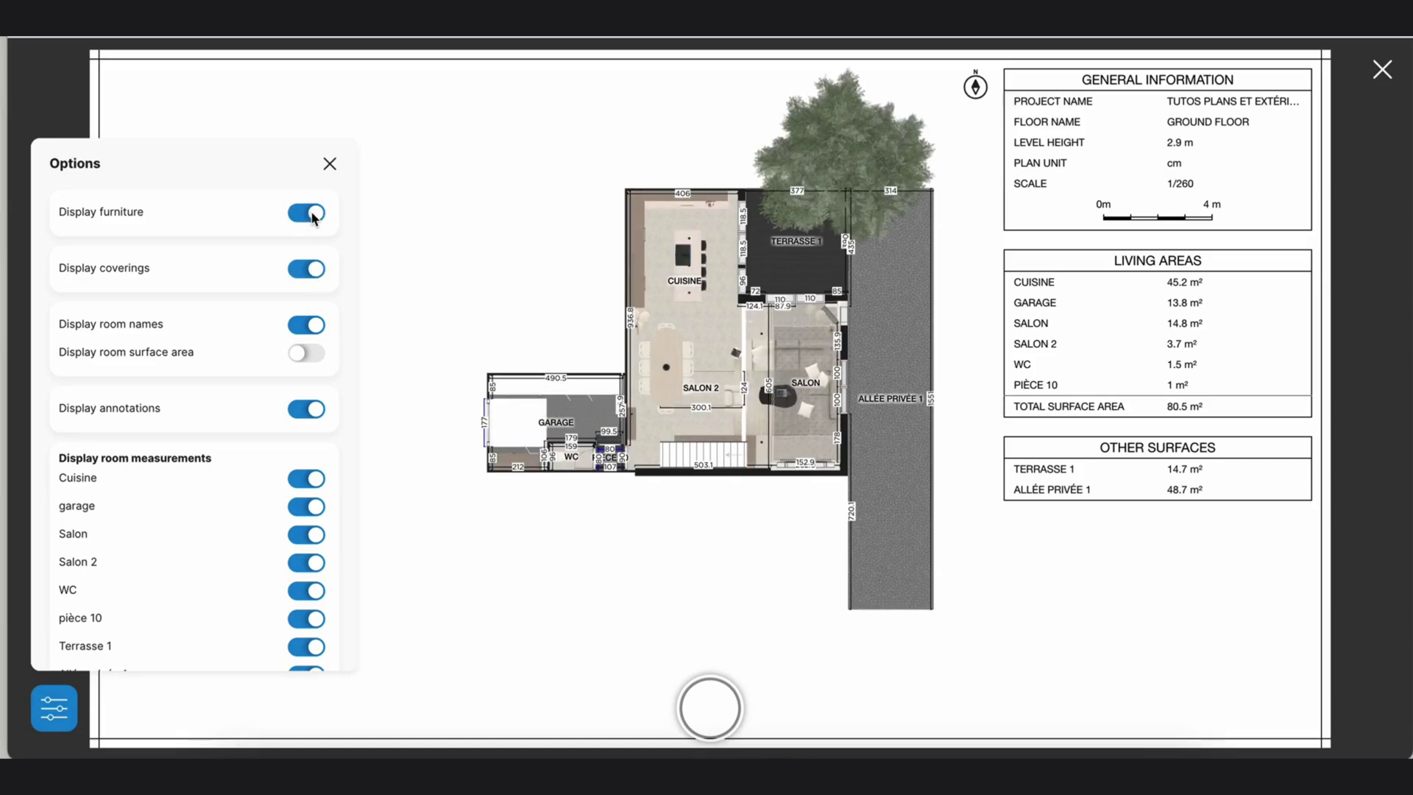
{"action": "left_click", "coordinate": [312, 217]}
{"action": "left_click", "coordinate": [308, 272]}
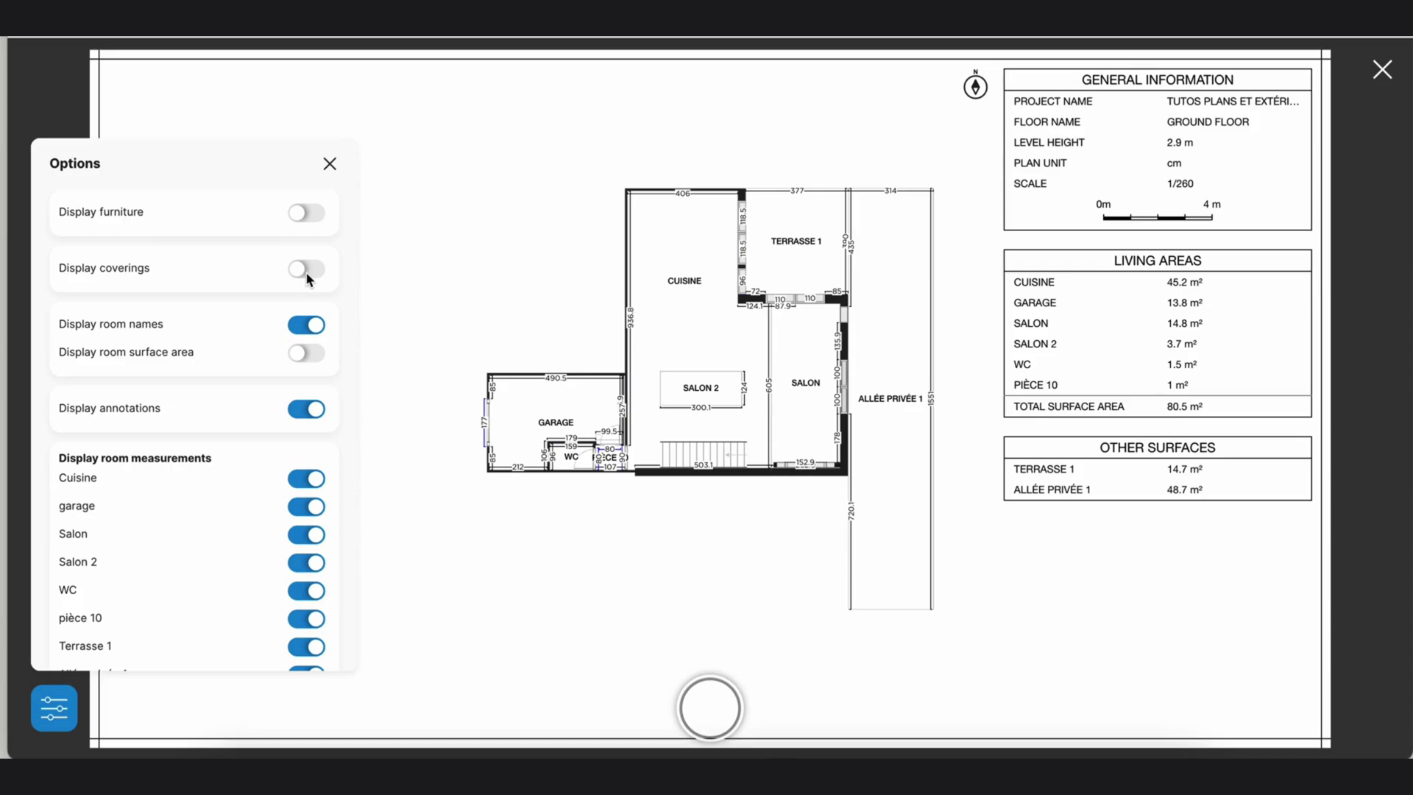
Step: Replace room names with room surface areas and hide annotations
{"action": "left_click", "coordinate": [305, 324]}
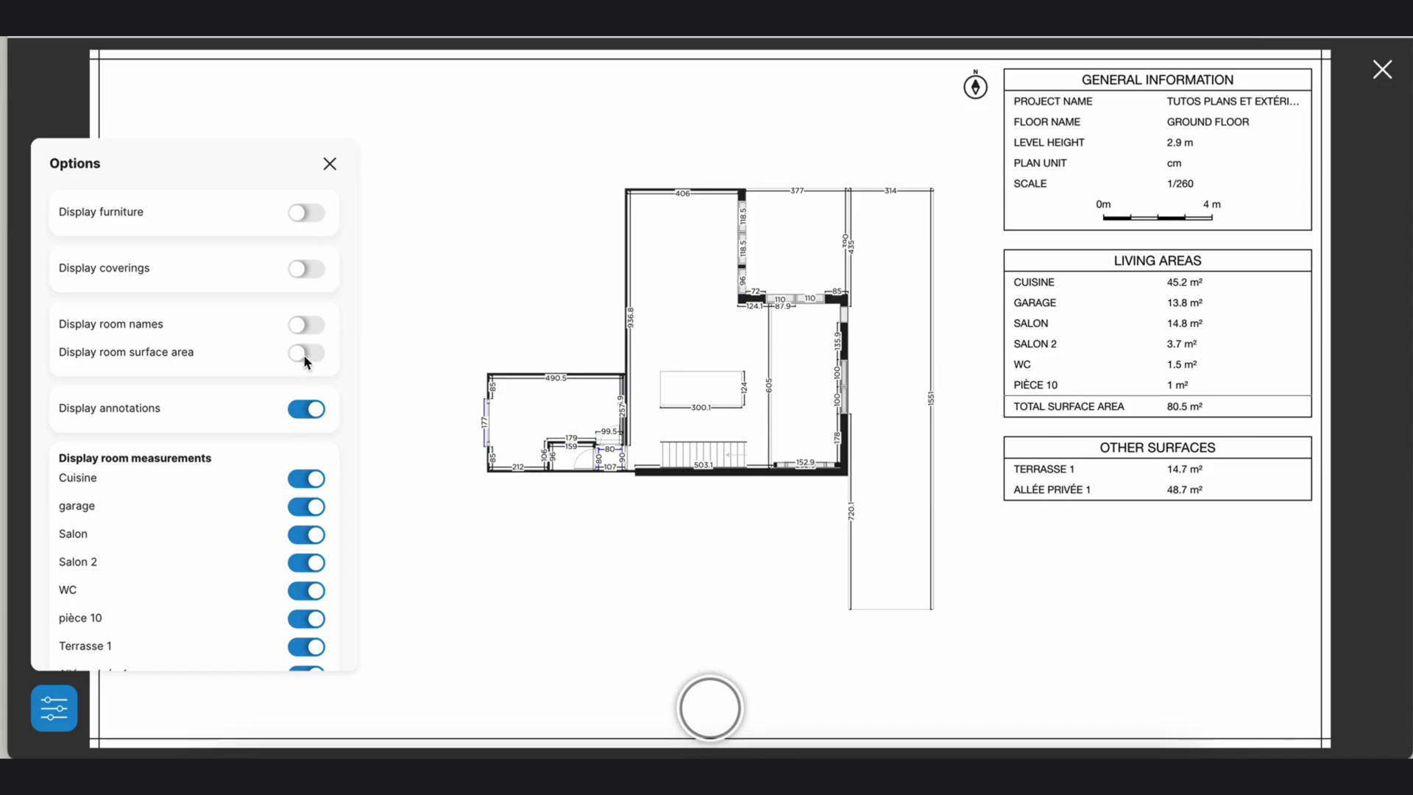
{"action": "left_click", "coordinate": [303, 355]}
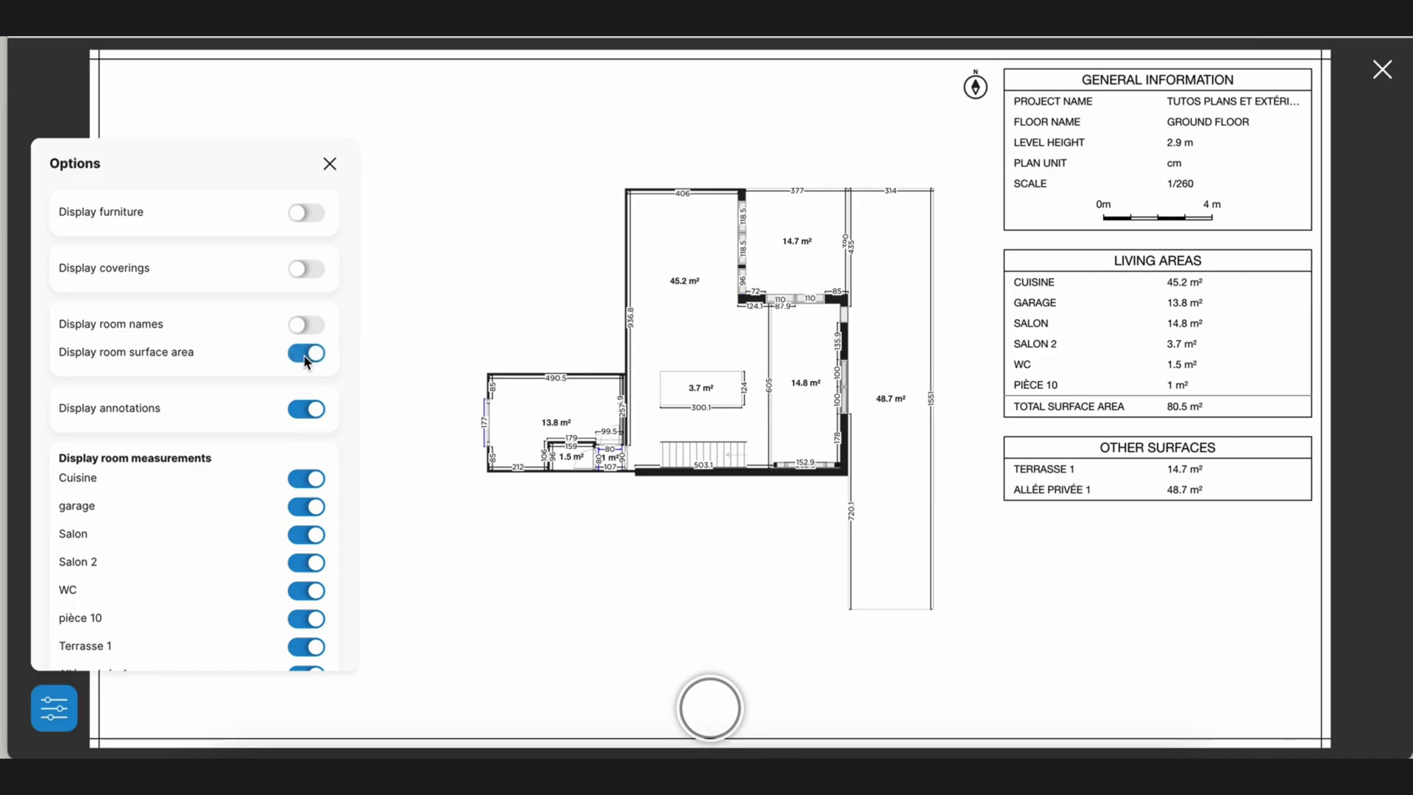
{"action": "left_click", "coordinate": [309, 410]}
{"action": "scroll", "coordinate": [305, 459], "scroll_direction": "down", "scroll_amount": 3}
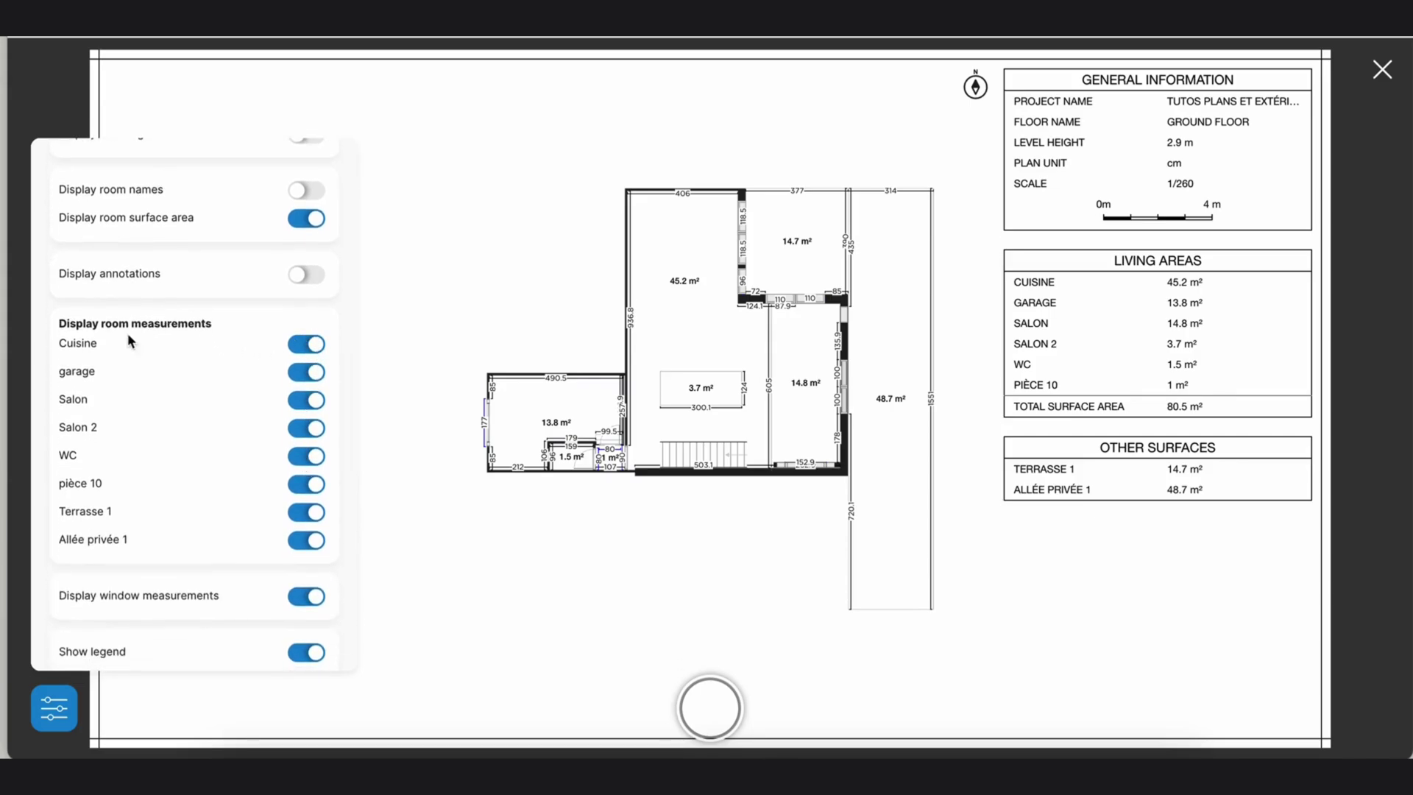
Step: Turn off measurements for all eight rooms, from Cuisine to Allée privée 1
{"action": "left_click", "coordinate": [305, 343]}
{"action": "left_click", "coordinate": [305, 372]}
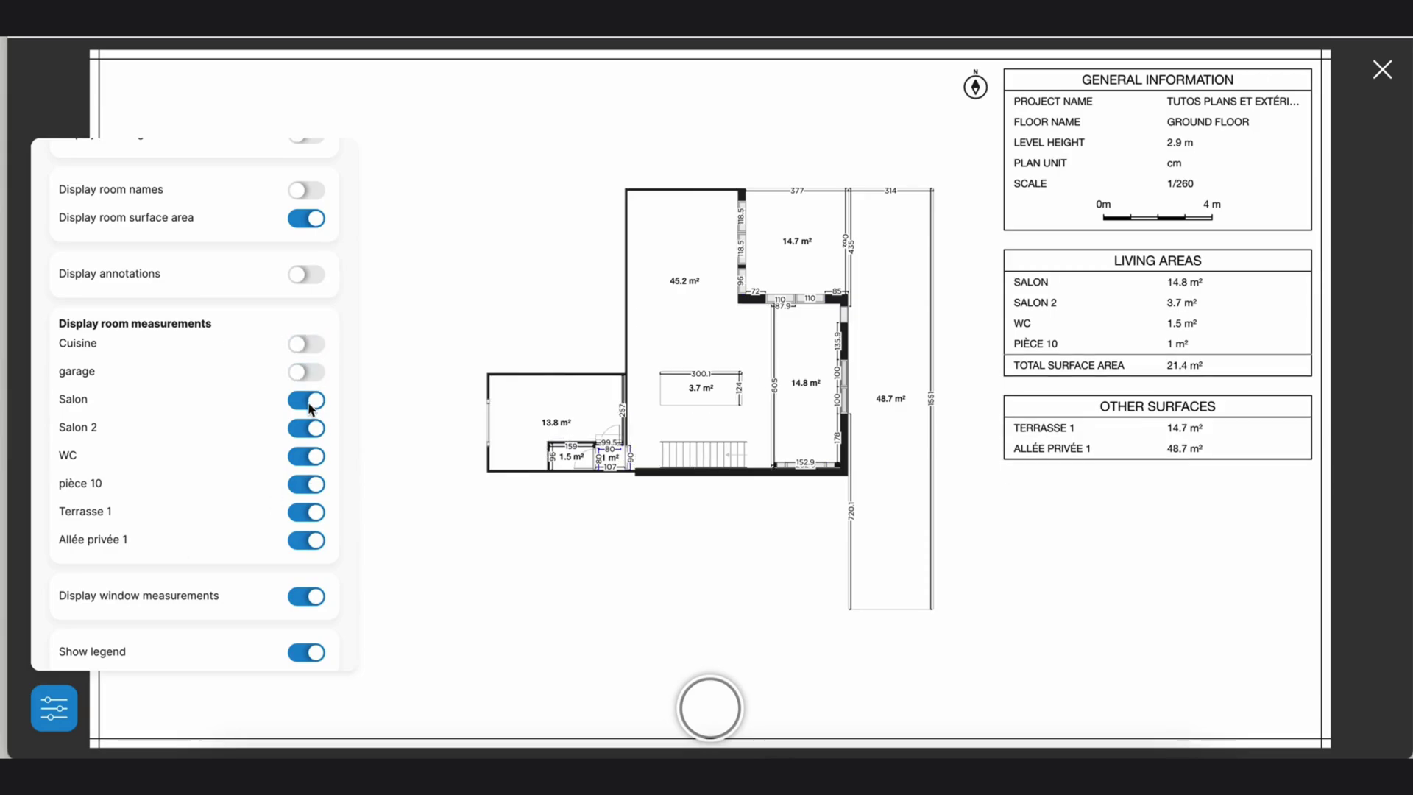
{"action": "left_click", "coordinate": [304, 399]}
{"action": "left_click", "coordinate": [305, 427]}
{"action": "left_click", "coordinate": [305, 456]}
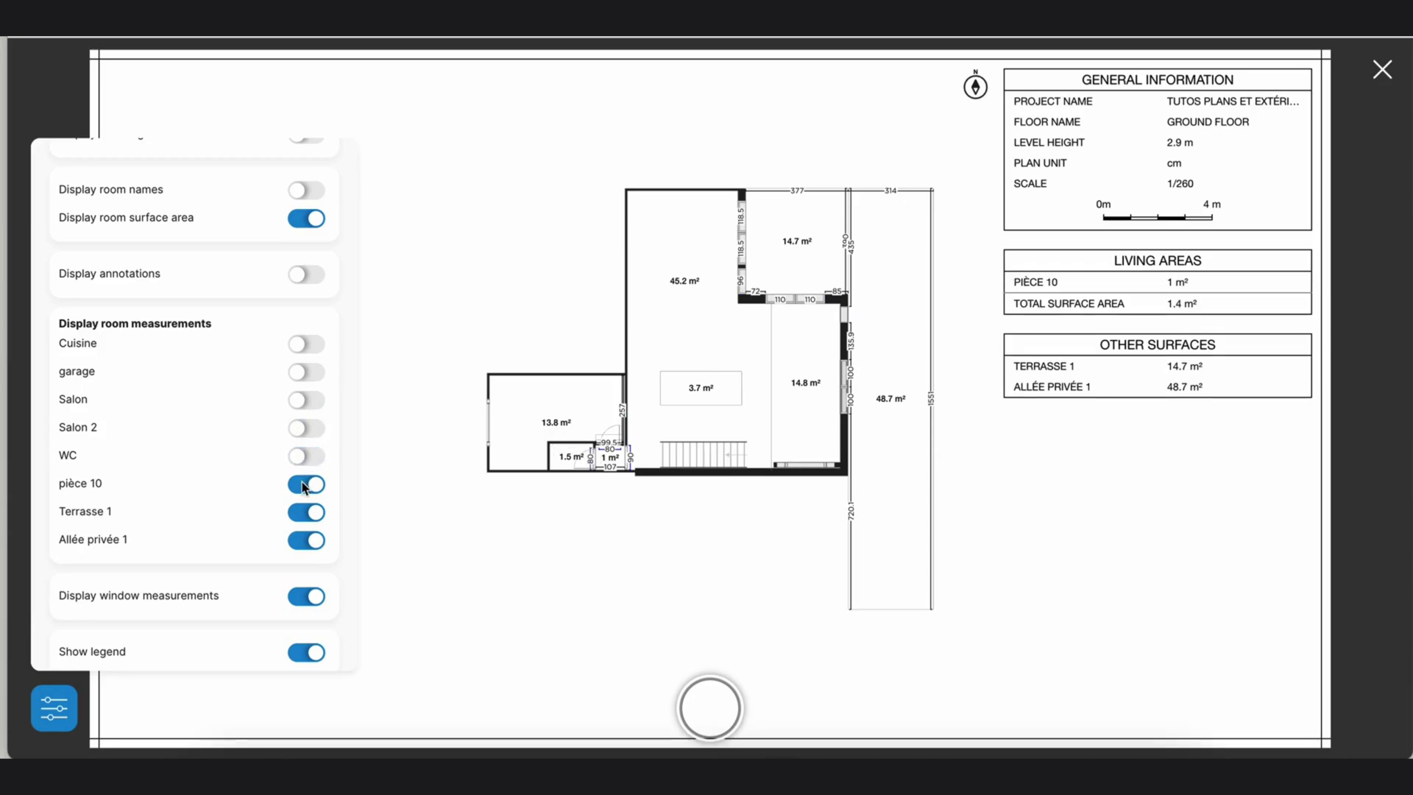
{"action": "left_click", "coordinate": [305, 484]}
{"action": "left_click", "coordinate": [305, 511]}
{"action": "left_click", "coordinate": [305, 539]}
Step: Turn measurements back on for Cuisine, Salon, WC, pièce 10 and Allée privée 1
{"action": "left_click", "coordinate": [312, 346]}
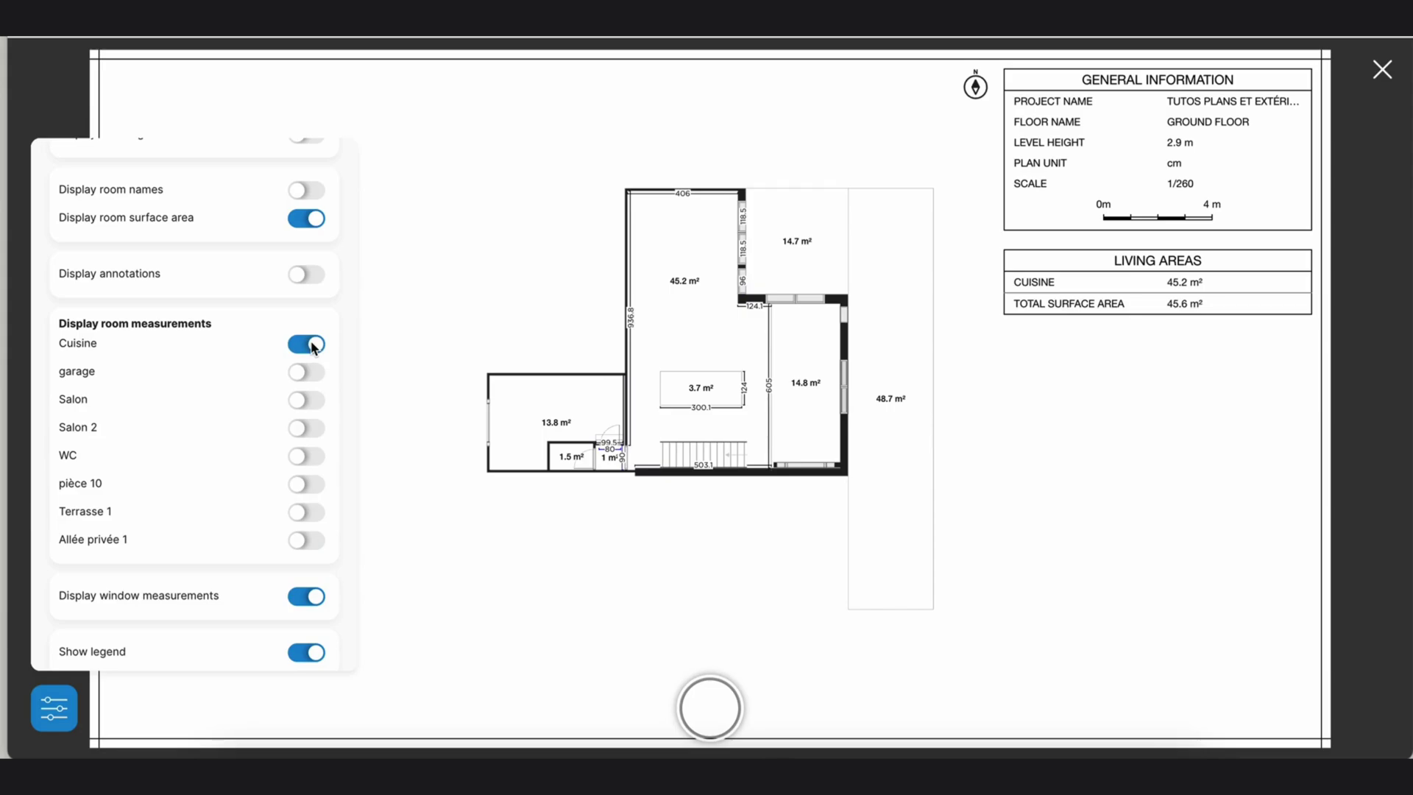
{"action": "left_click", "coordinate": [305, 400]}
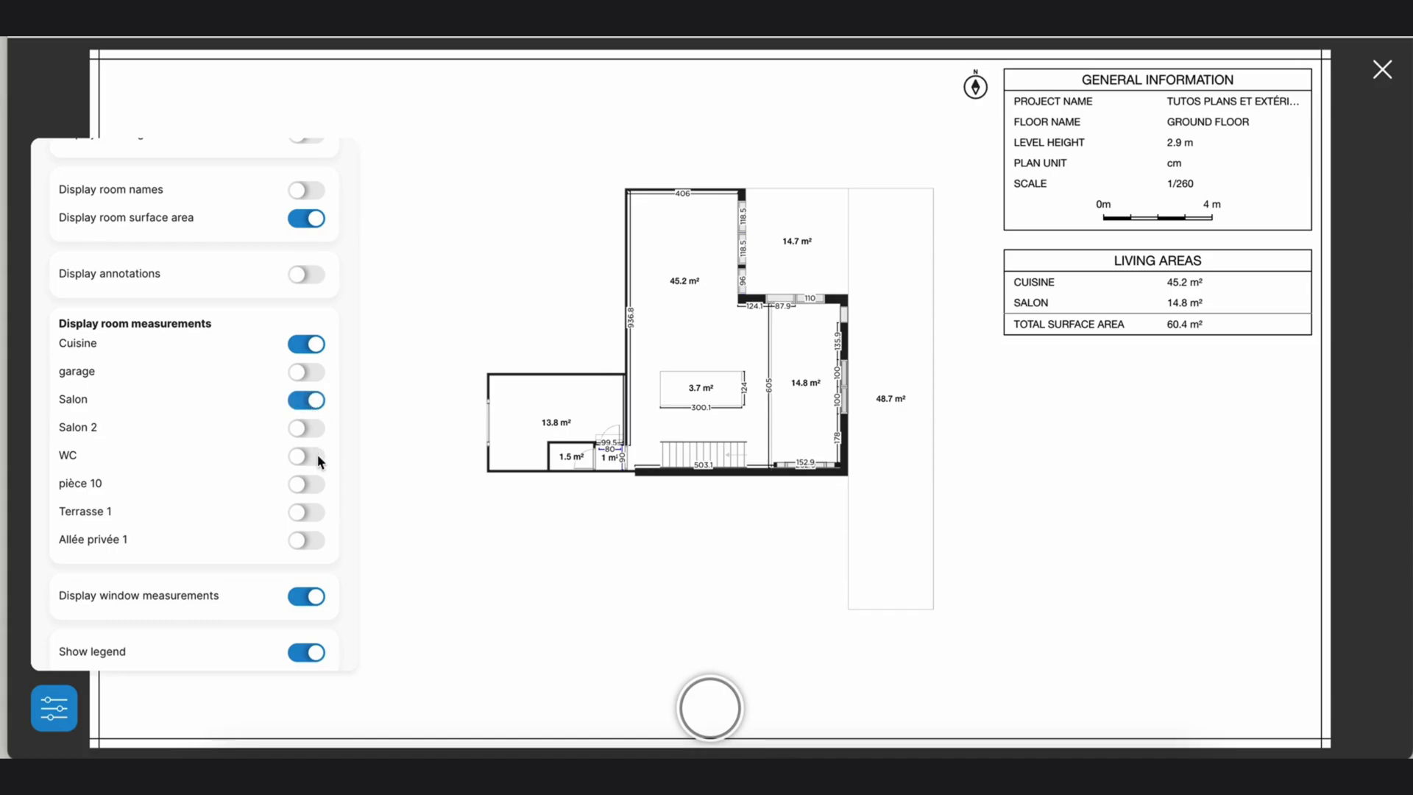
{"action": "left_click", "coordinate": [304, 456]}
{"action": "left_click", "coordinate": [305, 483]}
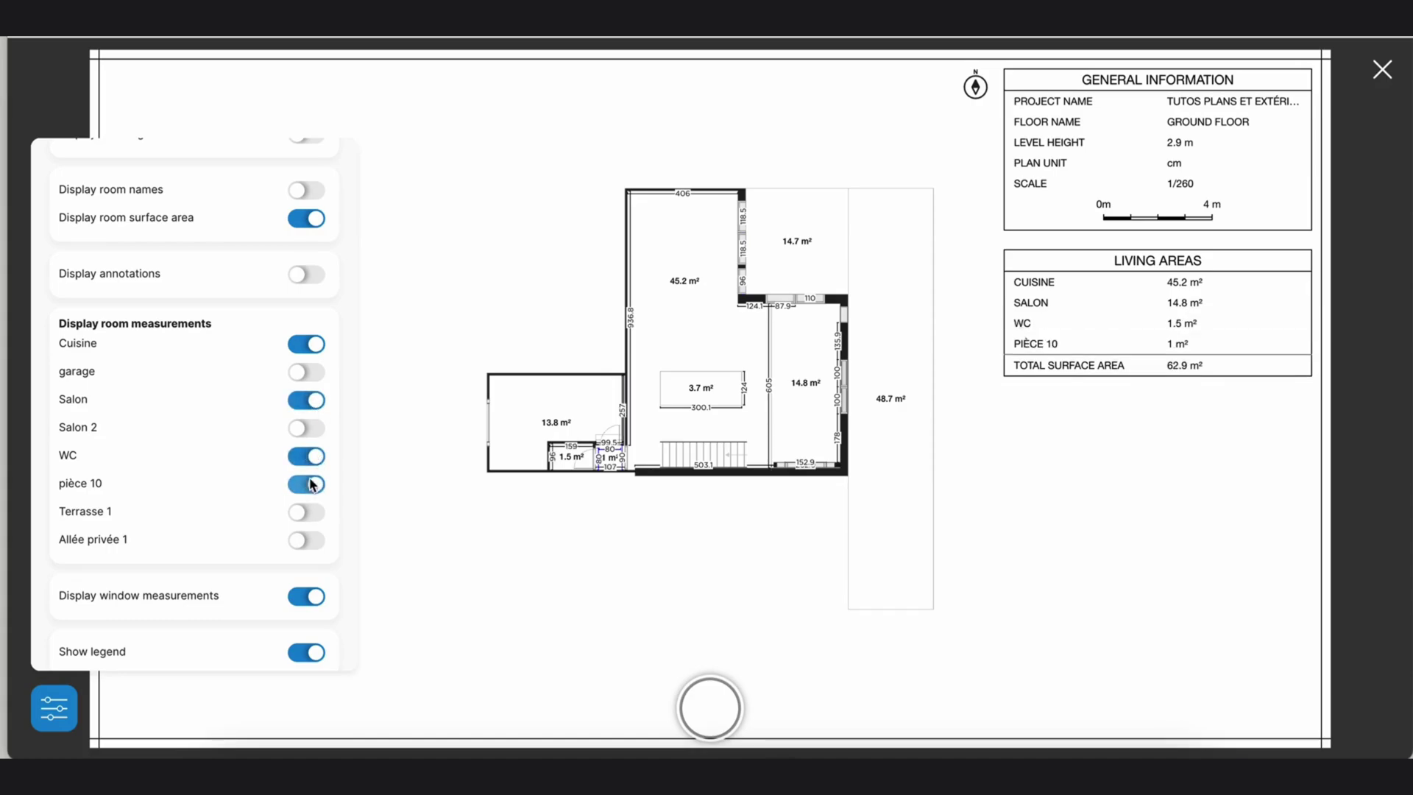
{"action": "left_click", "coordinate": [304, 539]}
{"action": "scroll", "coordinate": [276, 571], "scroll_direction": "down", "scroll_amount": 1}
{"action": "scroll", "coordinate": [277, 571], "scroll_direction": "down", "scroll_amount": 1}
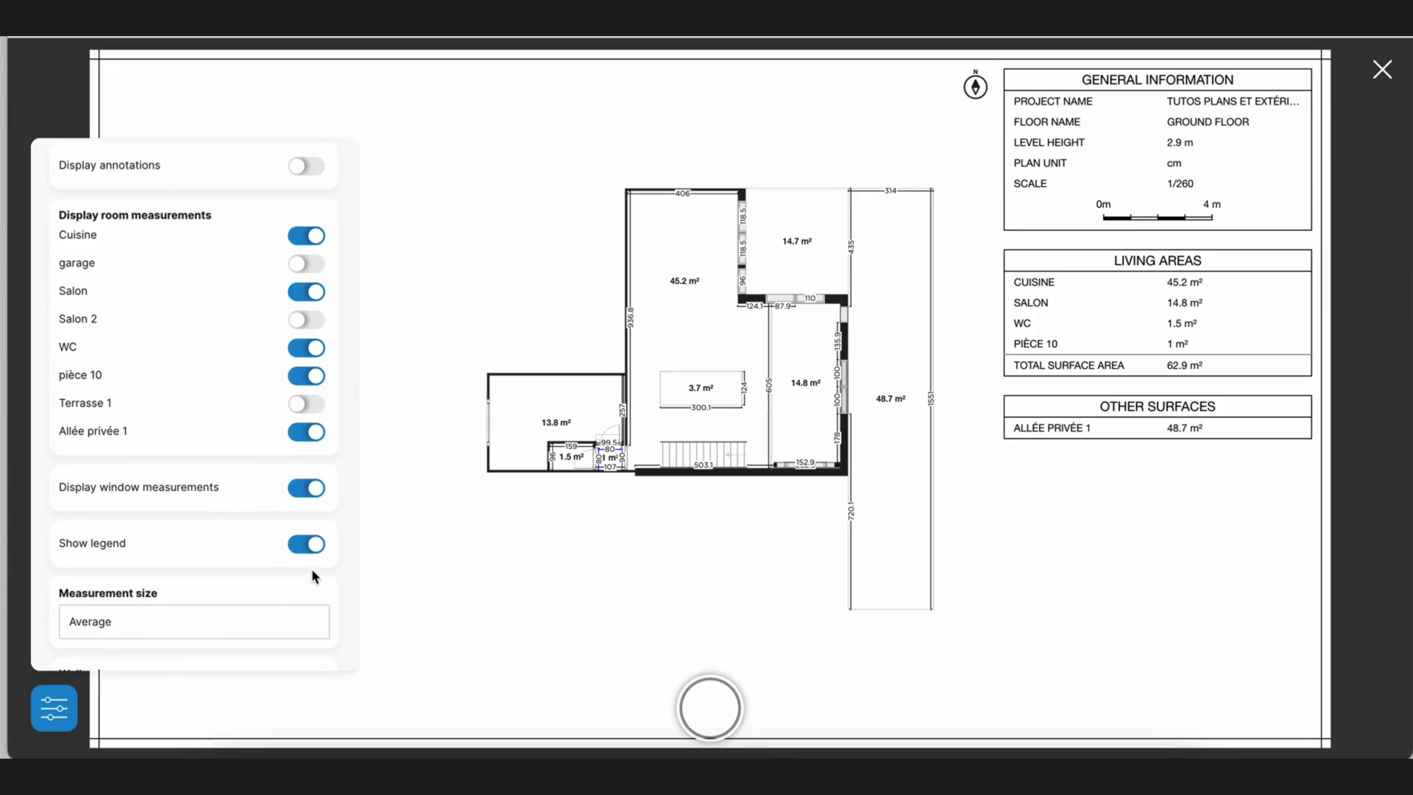
Step: Test the window measurements toggle on the ground-floor plan
{"action": "left_click", "coordinate": [307, 487]}
{"action": "left_click", "coordinate": [310, 488]}
{"action": "left_click", "coordinate": [309, 489]}
Step: Hide the legend, removing the general information and area tables
{"action": "left_click", "coordinate": [306, 545]}
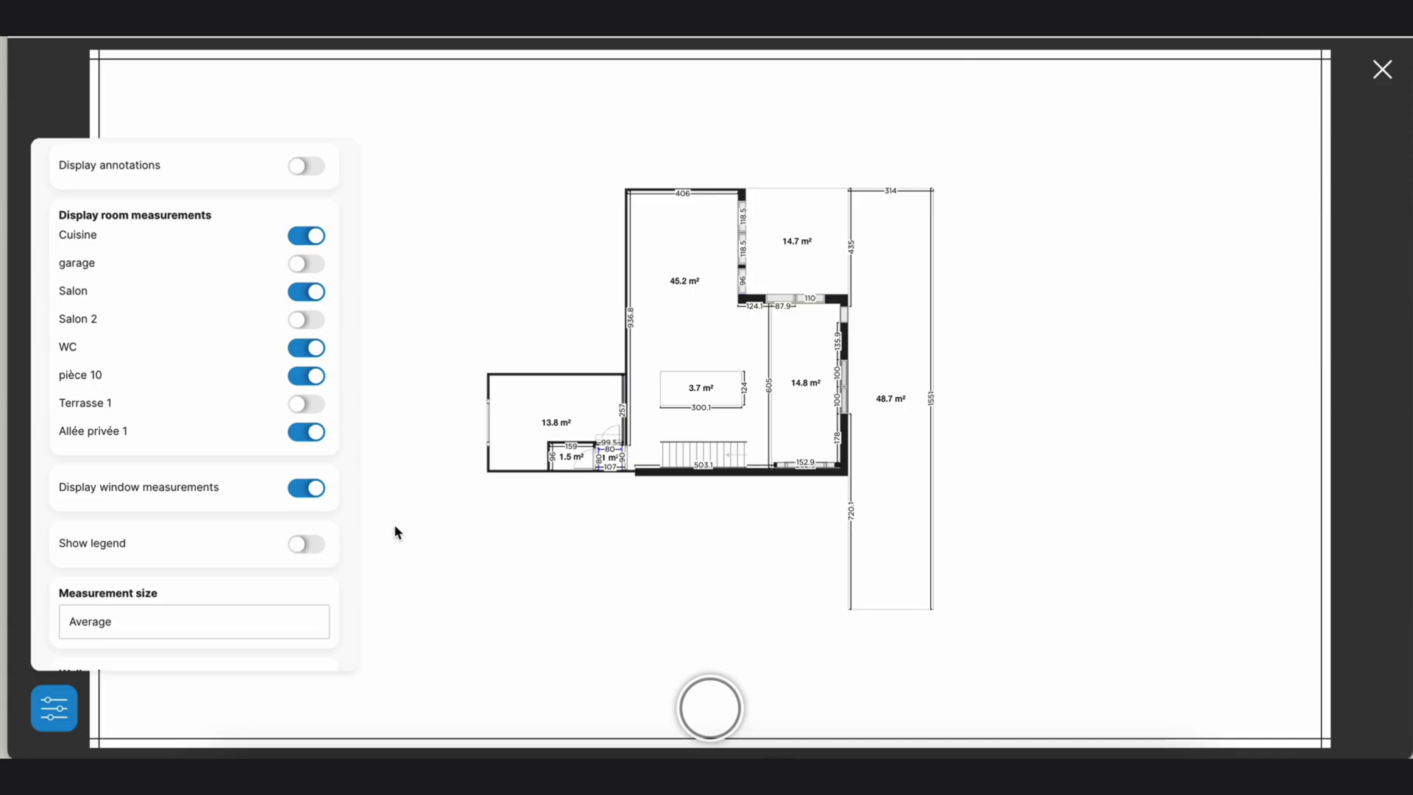
{"action": "left_click", "coordinate": [306, 545]}
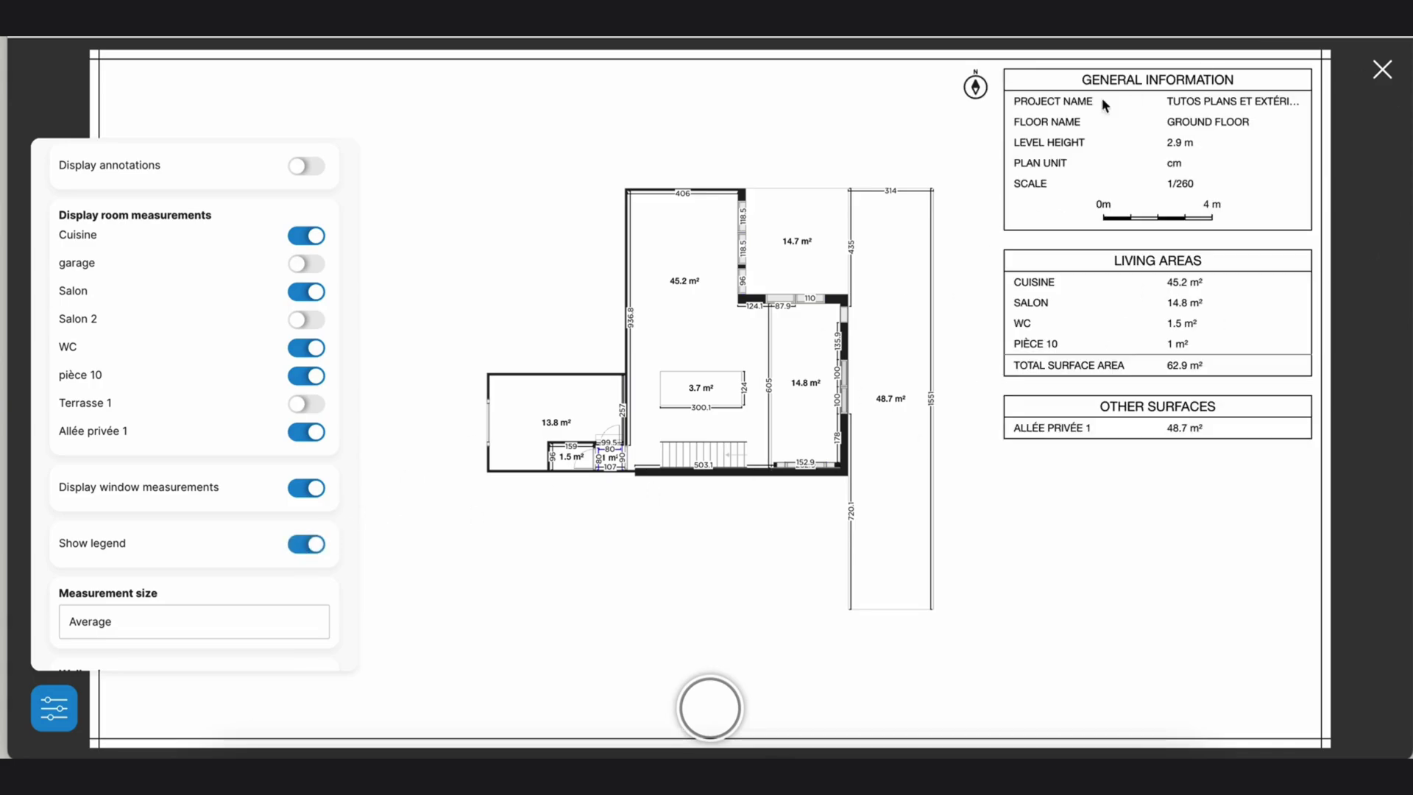
{"action": "left_click", "coordinate": [308, 544]}
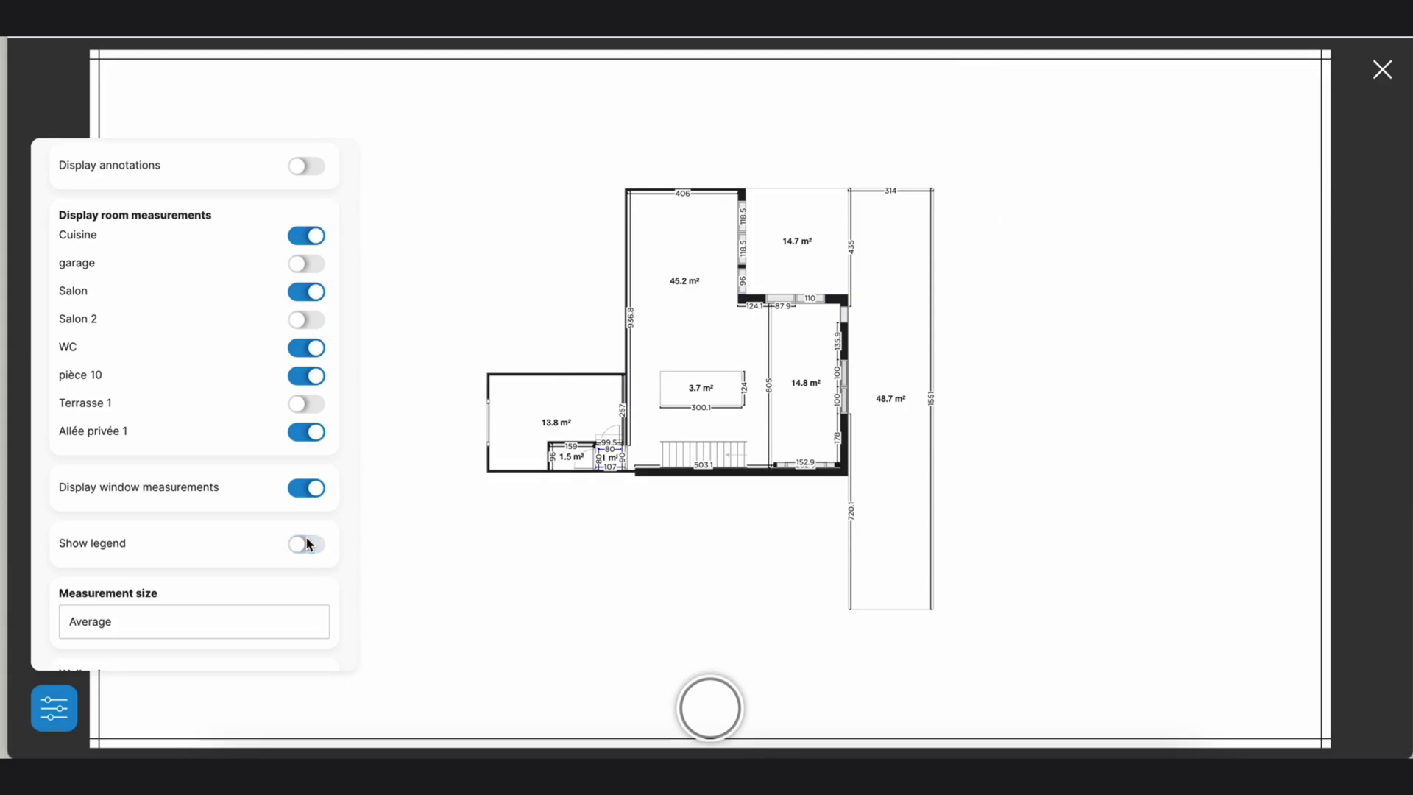
{"action": "scroll", "coordinate": [267, 583], "scroll_direction": "down", "scroll_amount": 2}
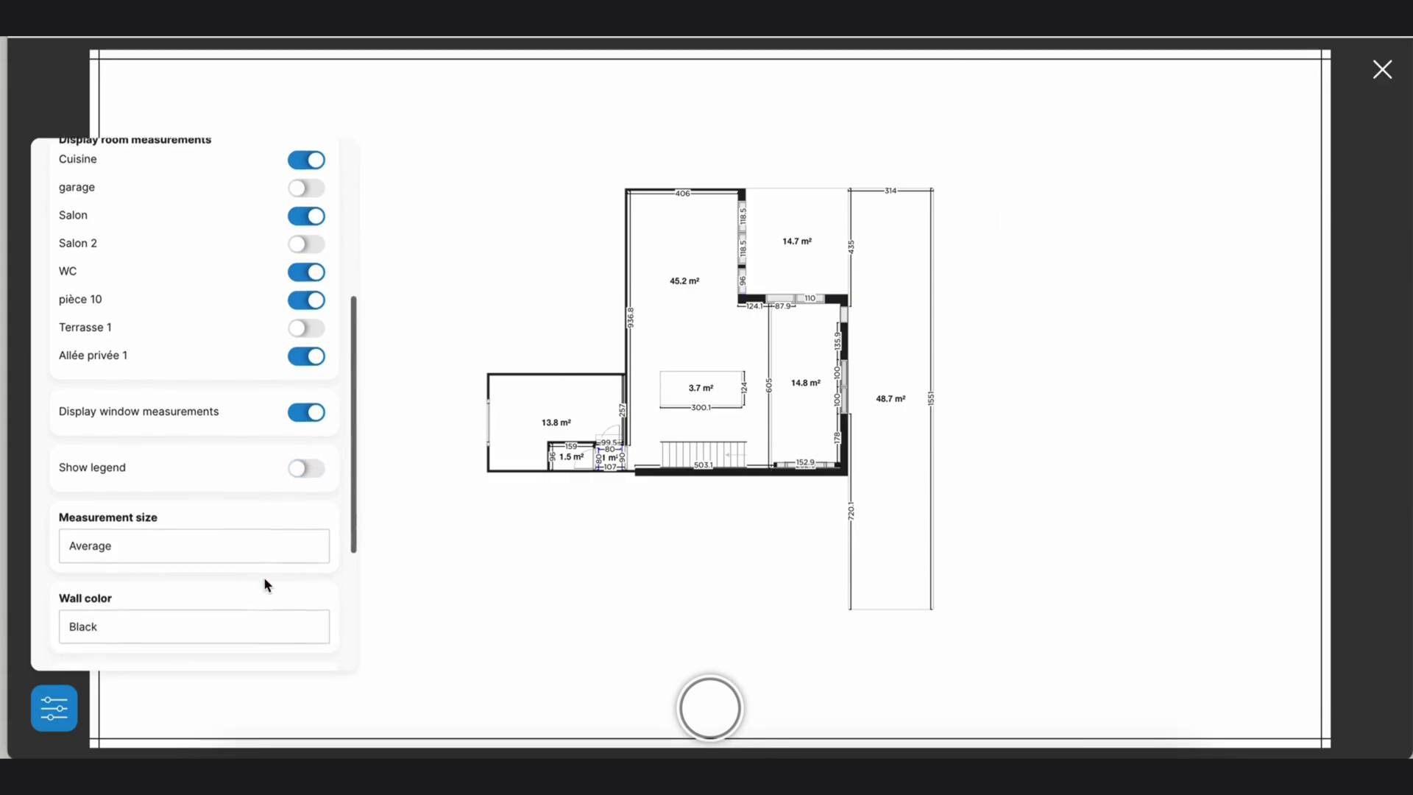
Step: Set measurement size to Very small and keep walls Black after trying Grey
{"action": "left_click", "coordinate": [229, 528]}
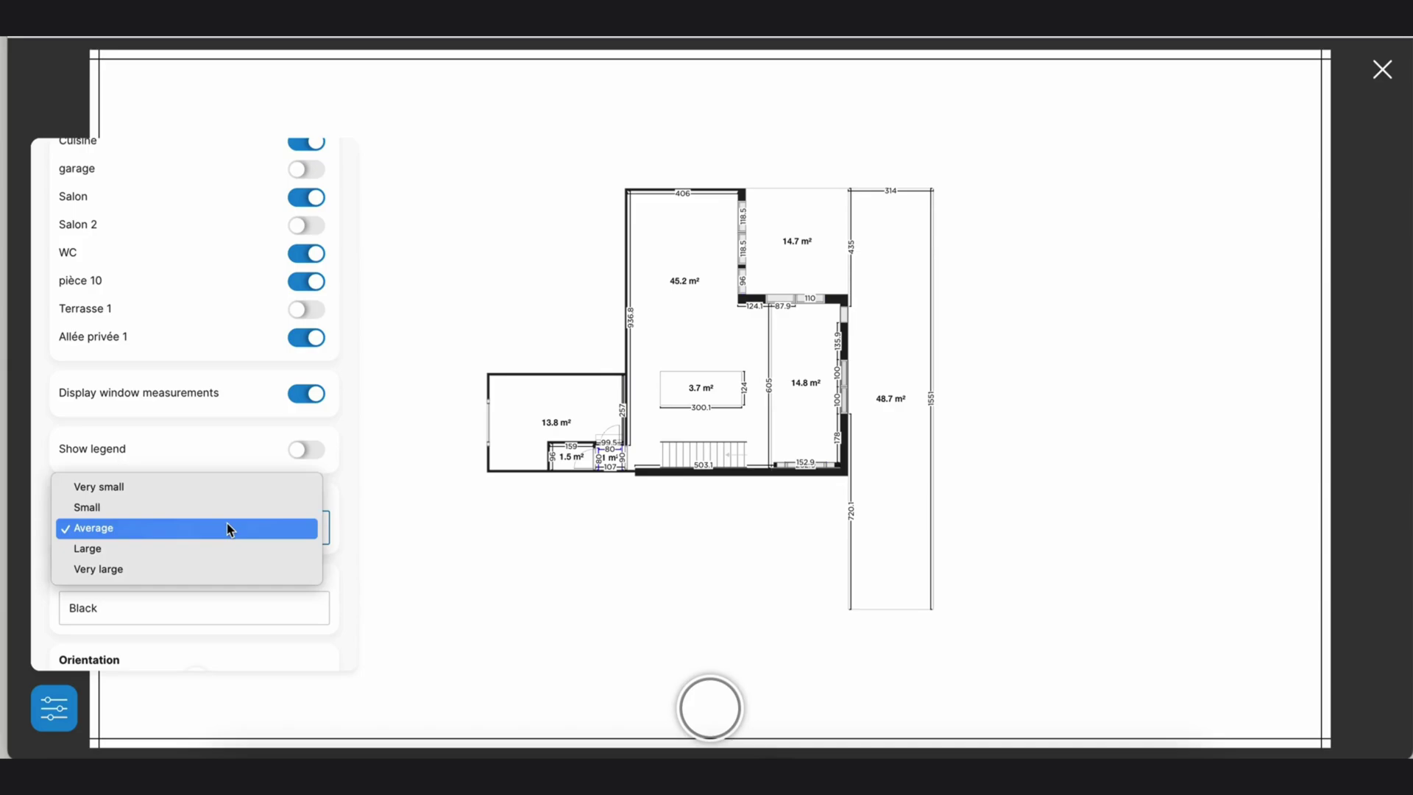
{"action": "left_click", "coordinate": [212, 486]}
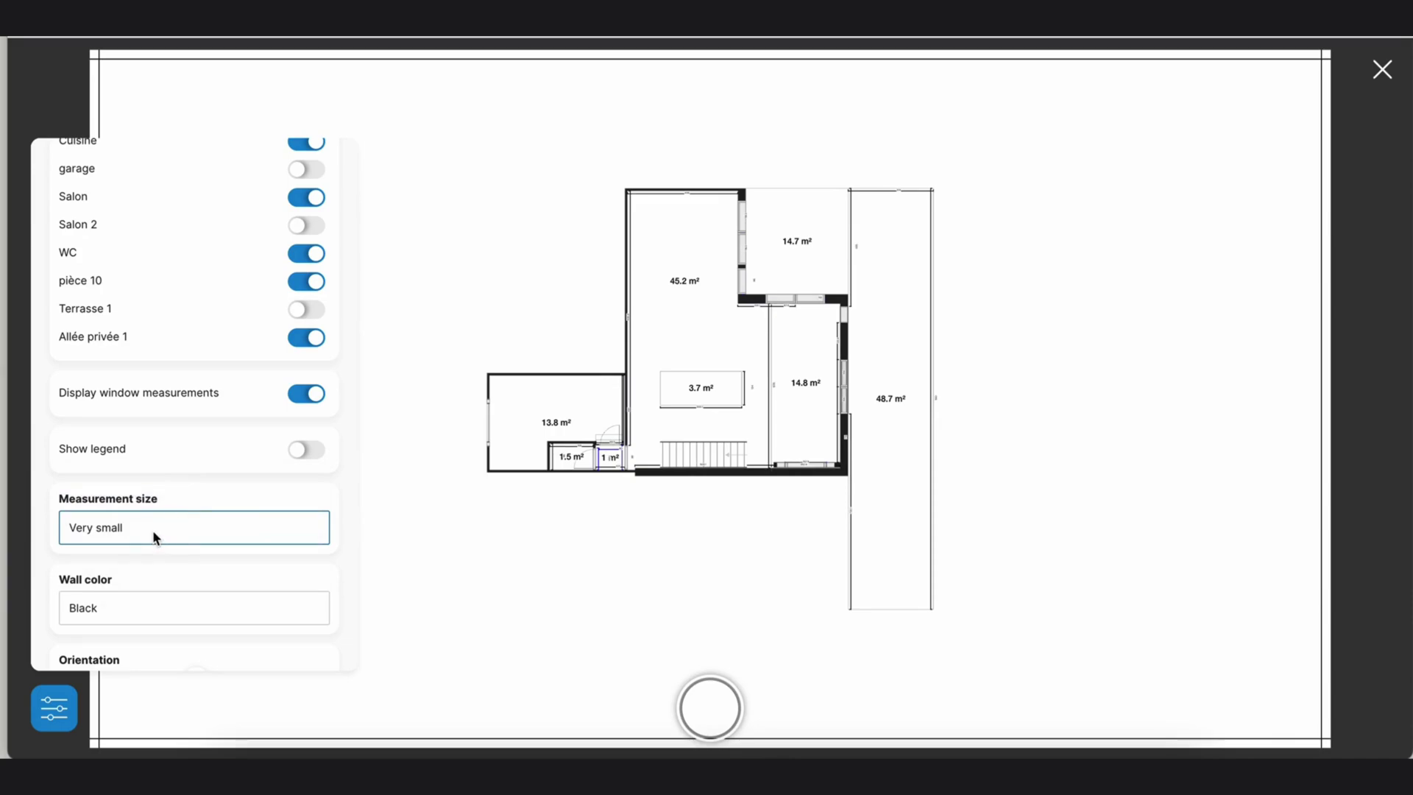
{"action": "scroll", "coordinate": [147, 605], "scroll_direction": "down", "scroll_amount": 1}
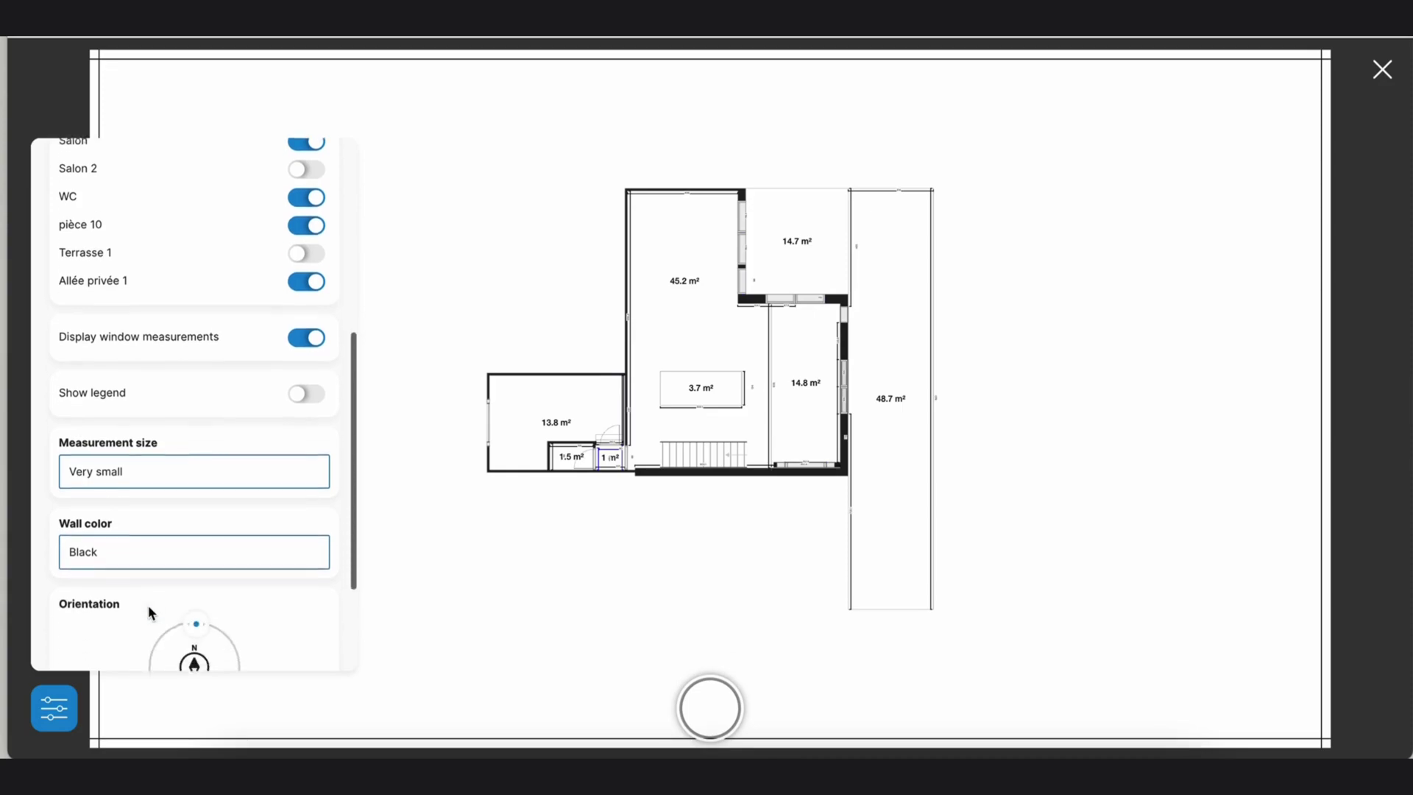
{"action": "left_click", "coordinate": [148, 530]}
{"action": "left_click", "coordinate": [140, 506]}
{"action": "left_click", "coordinate": [140, 533]}
{"action": "left_click", "coordinate": [143, 549]}
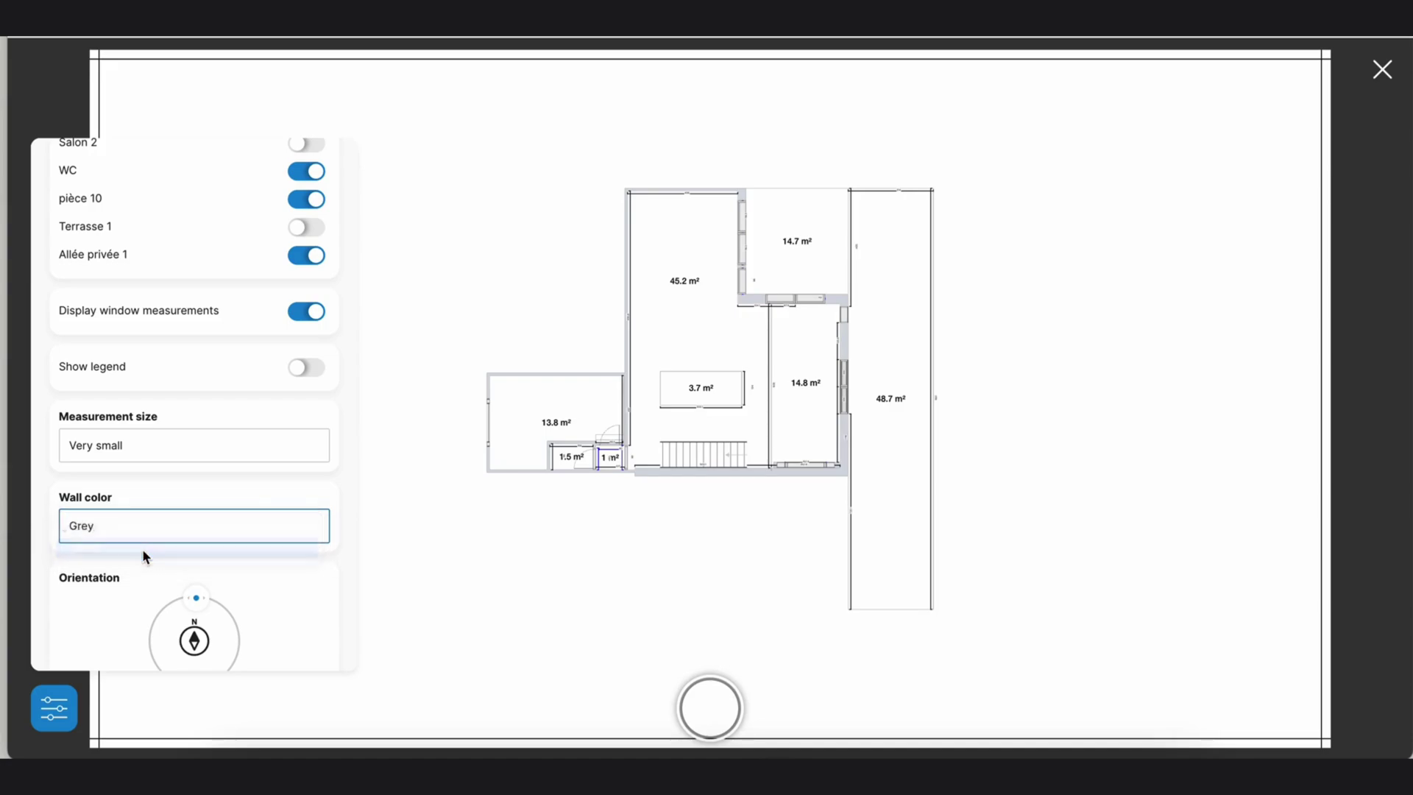
{"action": "scroll", "coordinate": [165, 485], "scroll_direction": "down", "scroll_amount": 2}
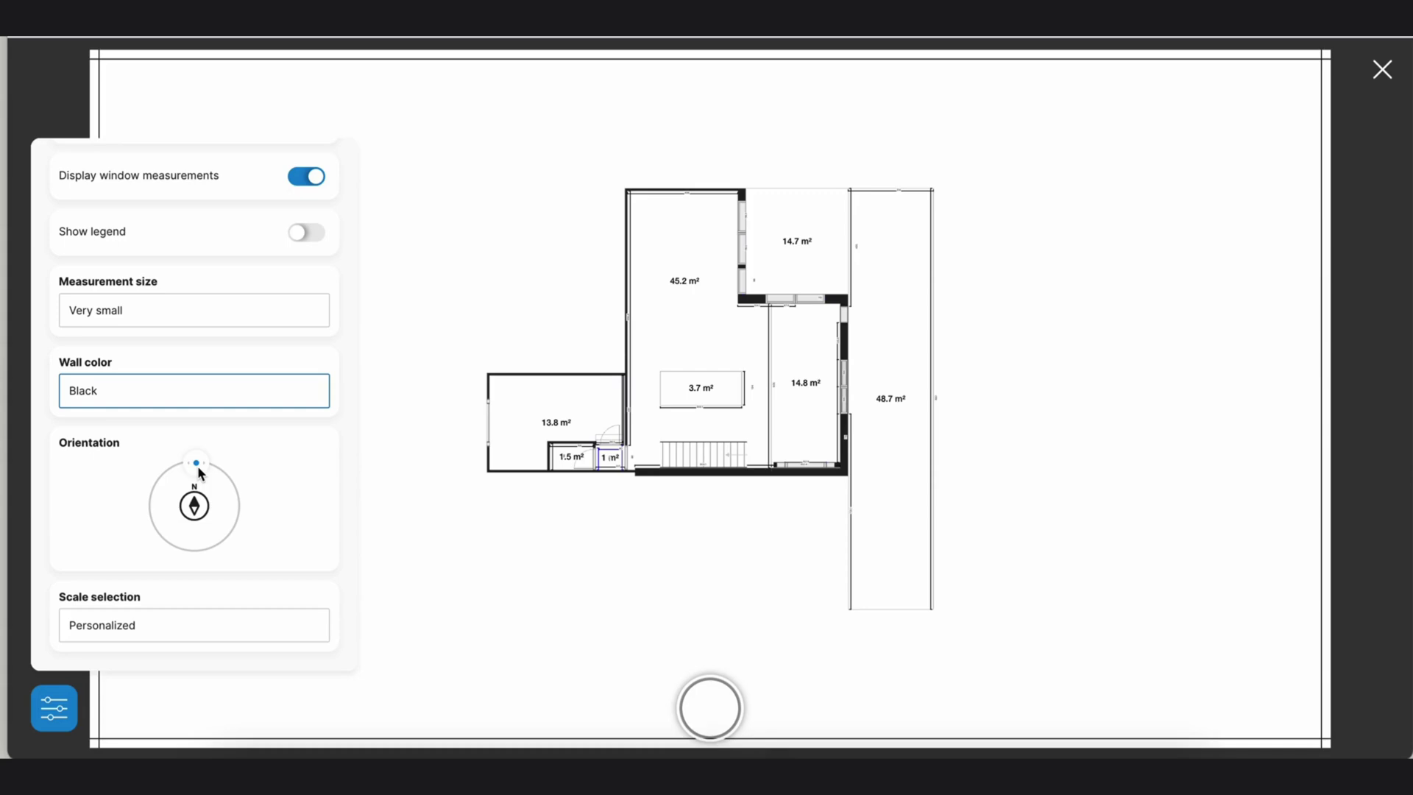
Step: Set the plan scale to 1/200 after briefly trying 1/100
{"action": "left_click", "coordinate": [142, 626]}
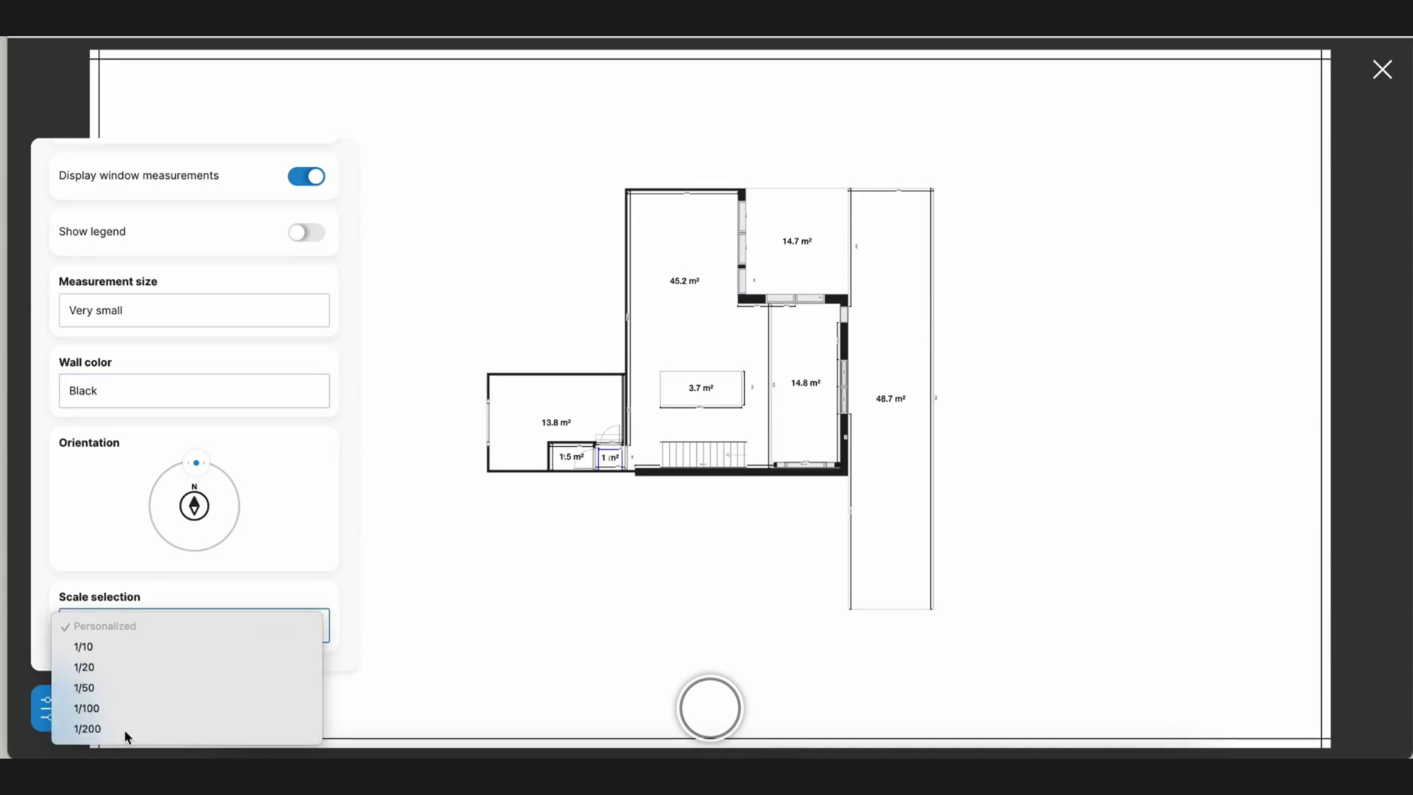
{"action": "left_click", "coordinate": [126, 735]}
{"action": "left_click", "coordinate": [142, 626]}
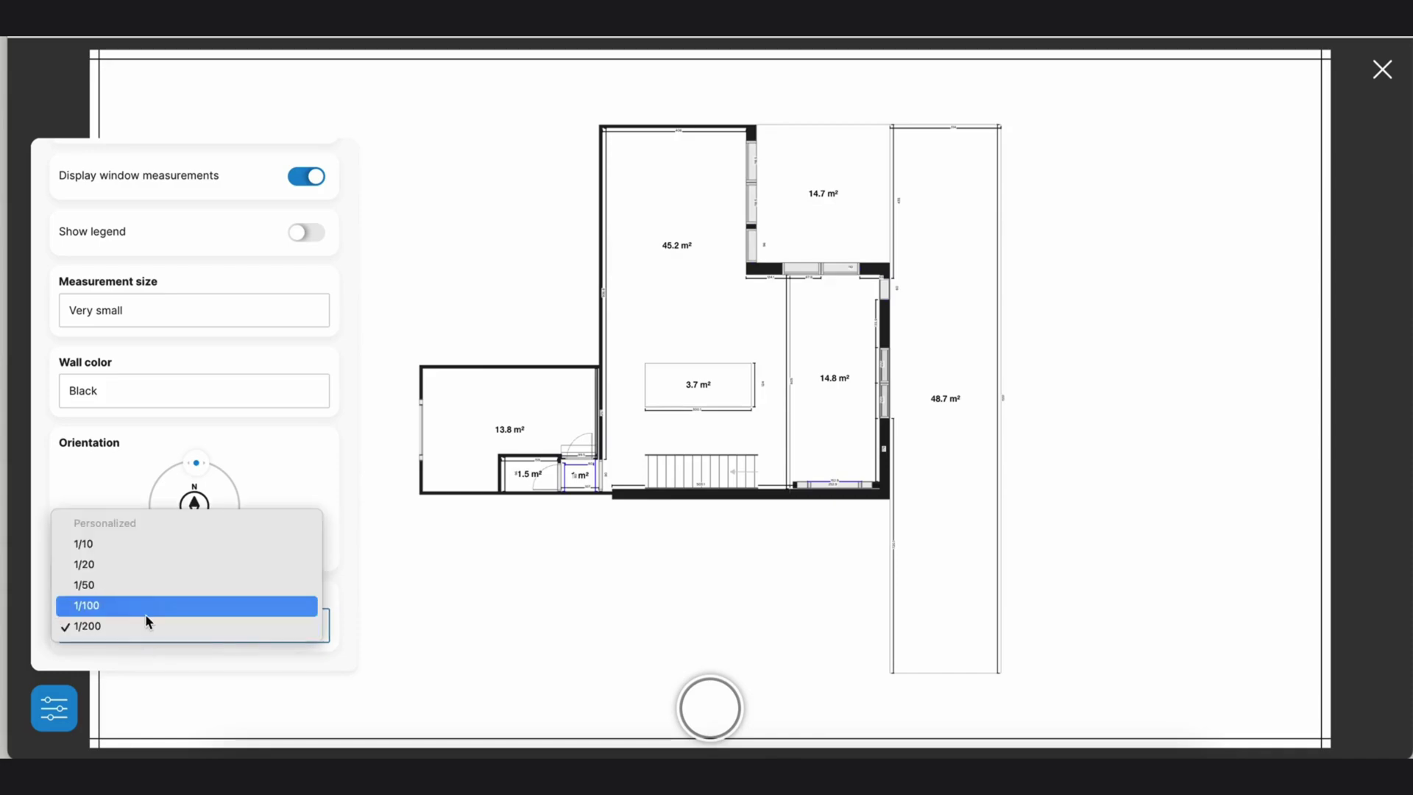
{"action": "left_click", "coordinate": [144, 605]}
{"action": "left_click", "coordinate": [157, 621]}
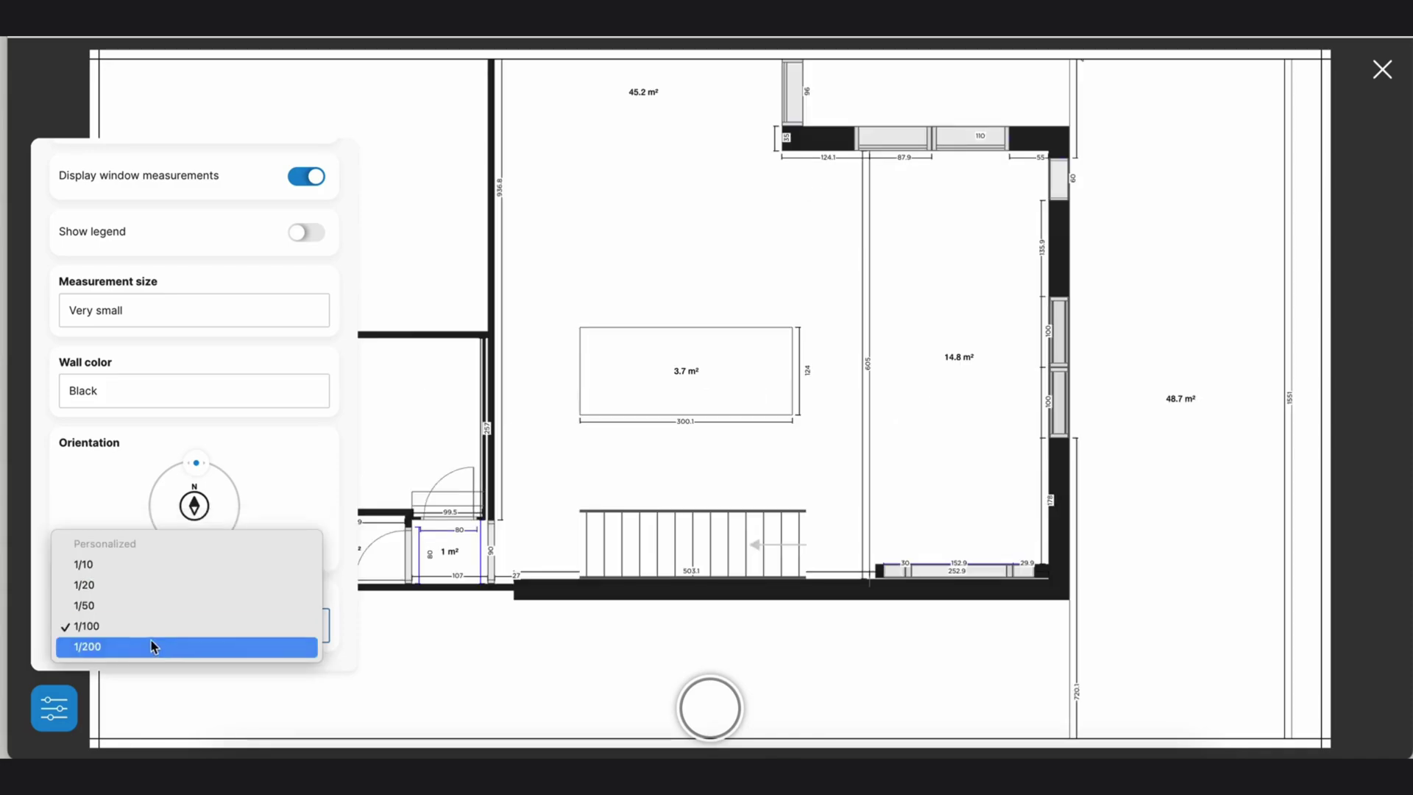
{"action": "left_click", "coordinate": [153, 646]}
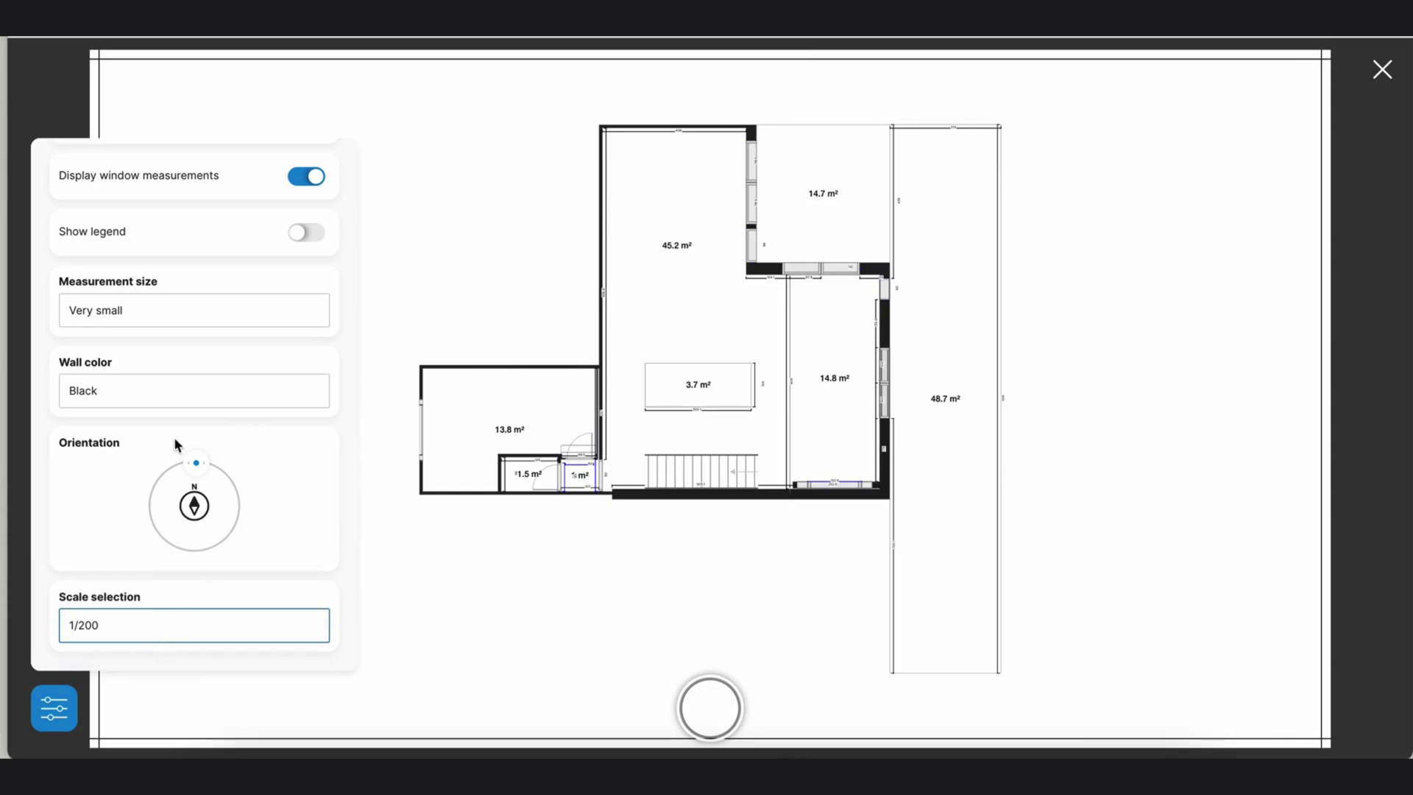
{"action": "scroll", "coordinate": [176, 444], "scroll_direction": "up", "scroll_amount": 5}
{"action": "scroll", "coordinate": [175, 445], "scroll_direction": "up", "scroll_amount": 2}
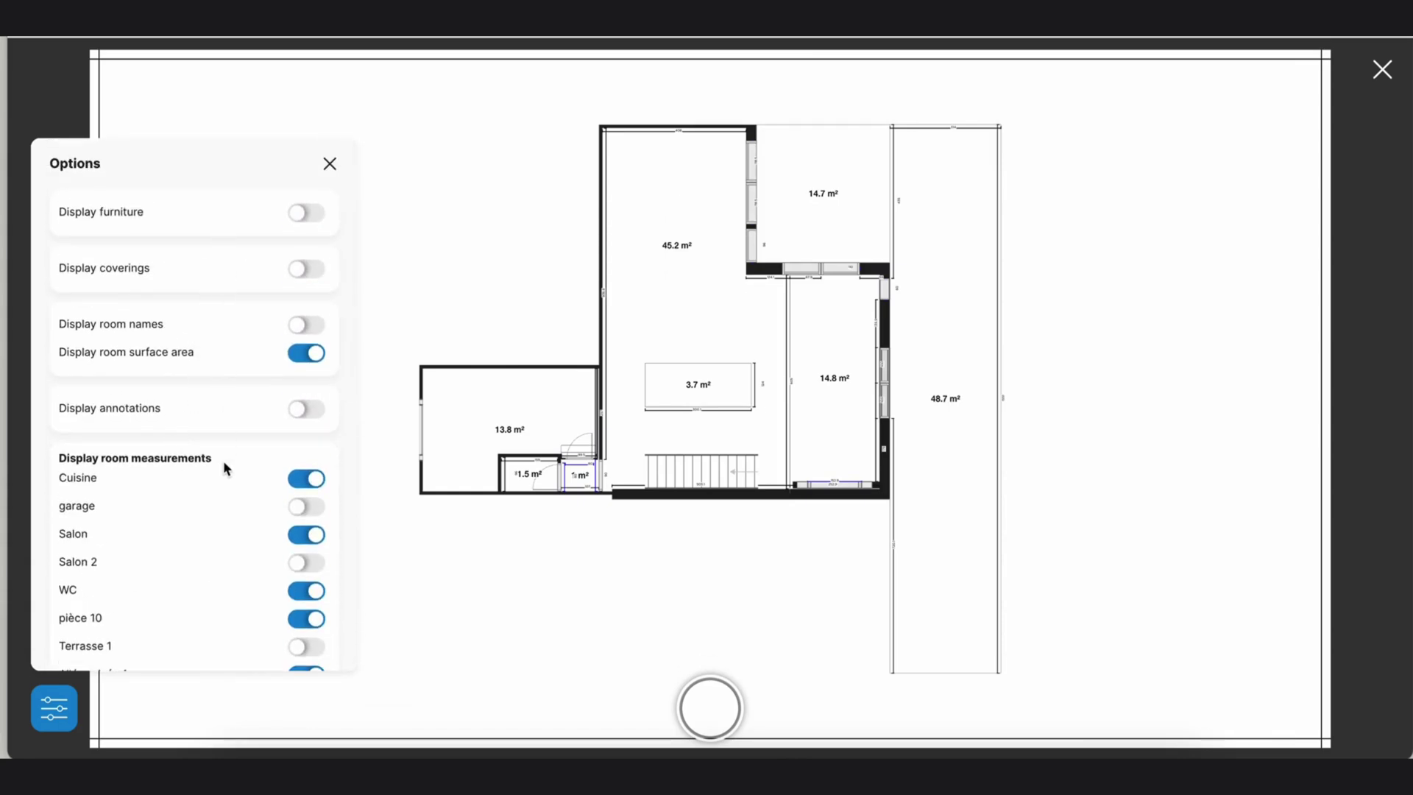
Step: Generate the ground-floor 2D plan image and close the plan view
{"action": "left_click", "coordinate": [729, 716]}
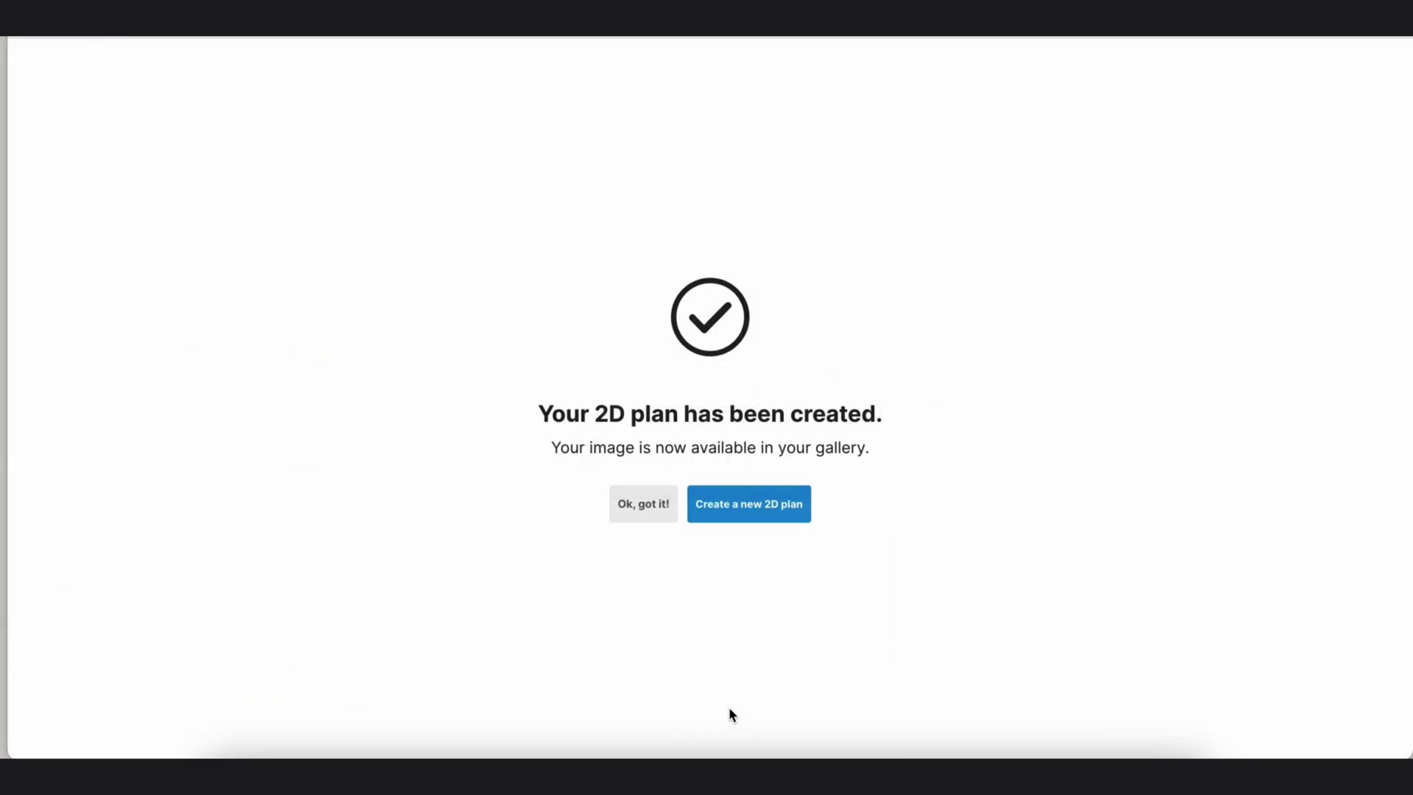
{"action": "left_click", "coordinate": [749, 503]}
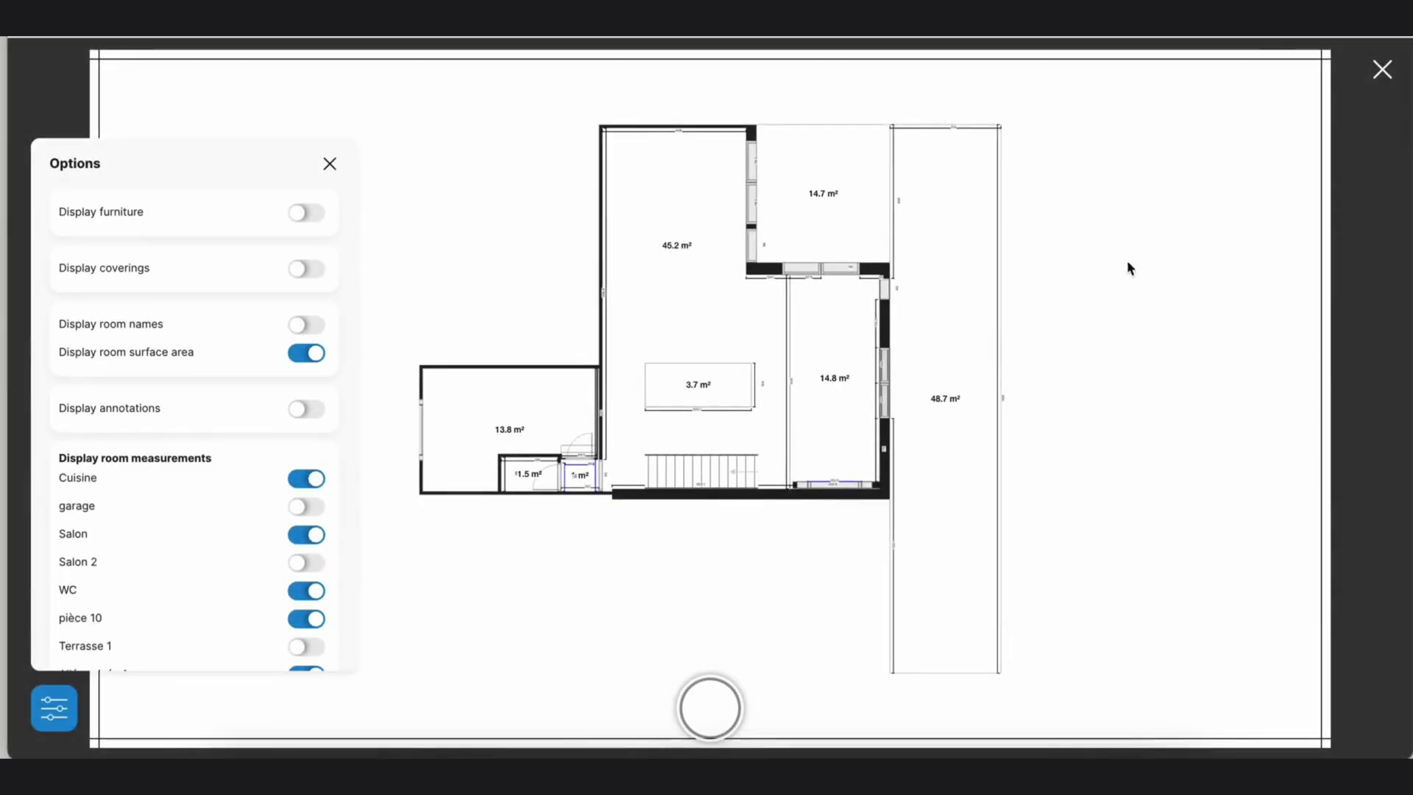
{"action": "left_click", "coordinate": [1382, 70]}
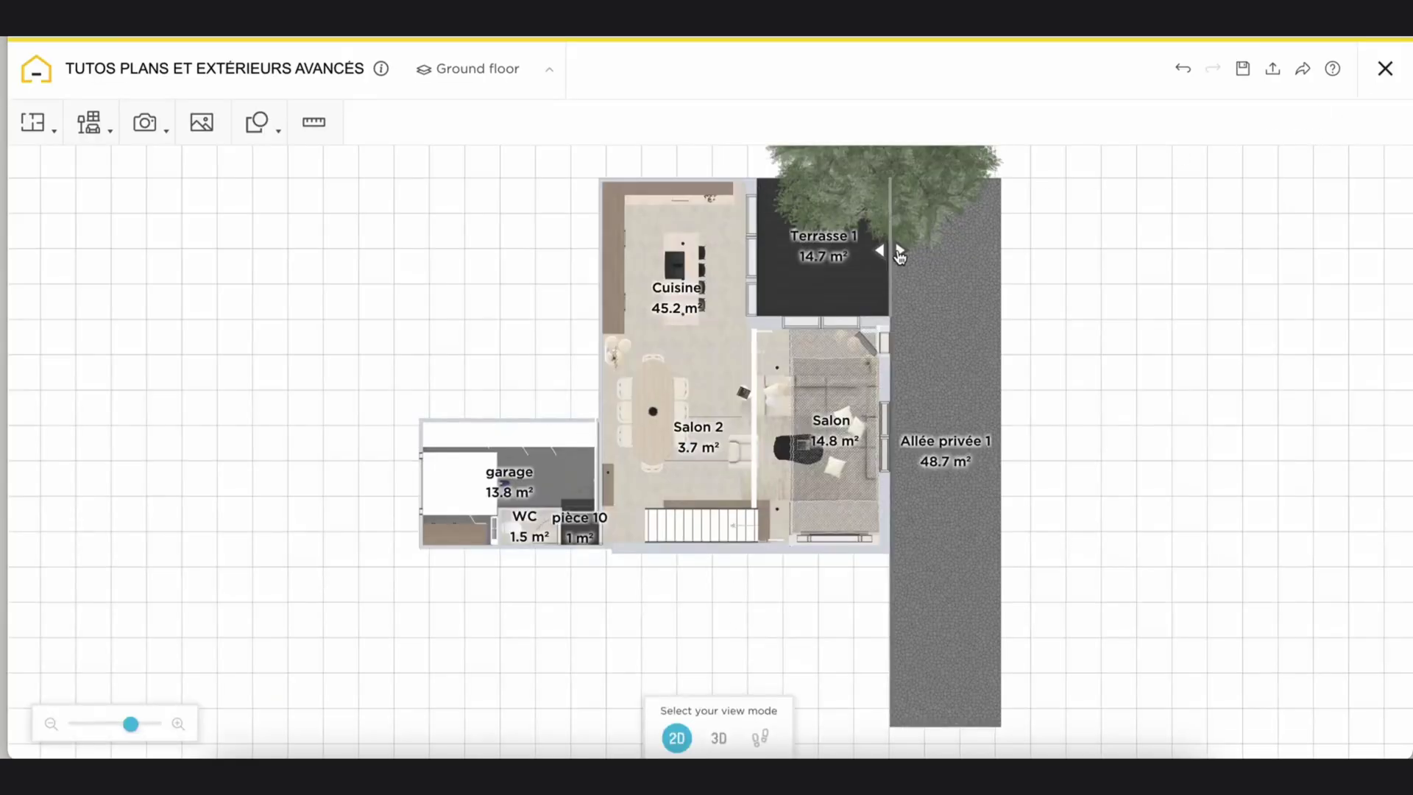
Step: Switch to the First Floor and generate its 2D plan preview
{"action": "left_click", "coordinate": [477, 69]}
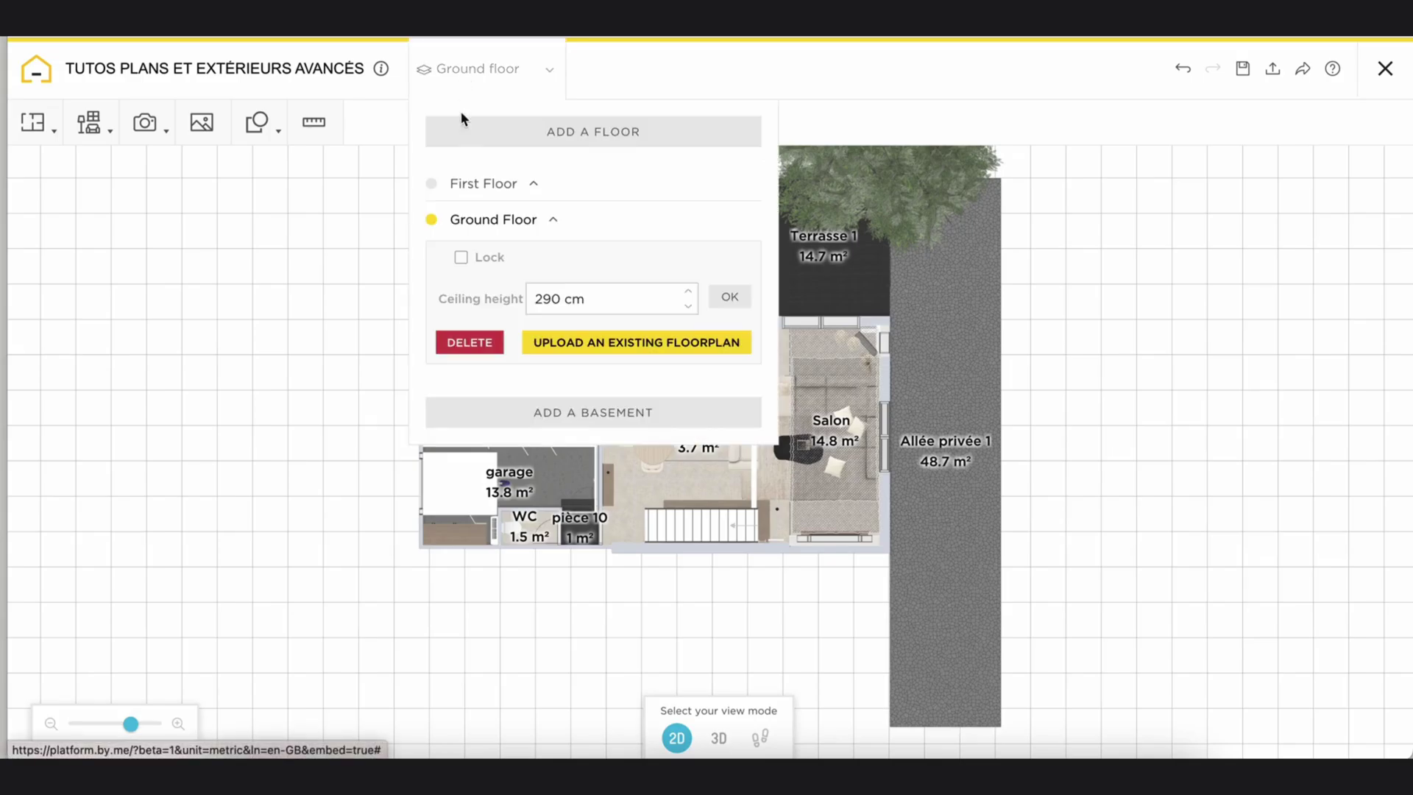
{"action": "left_click", "coordinate": [460, 186]}
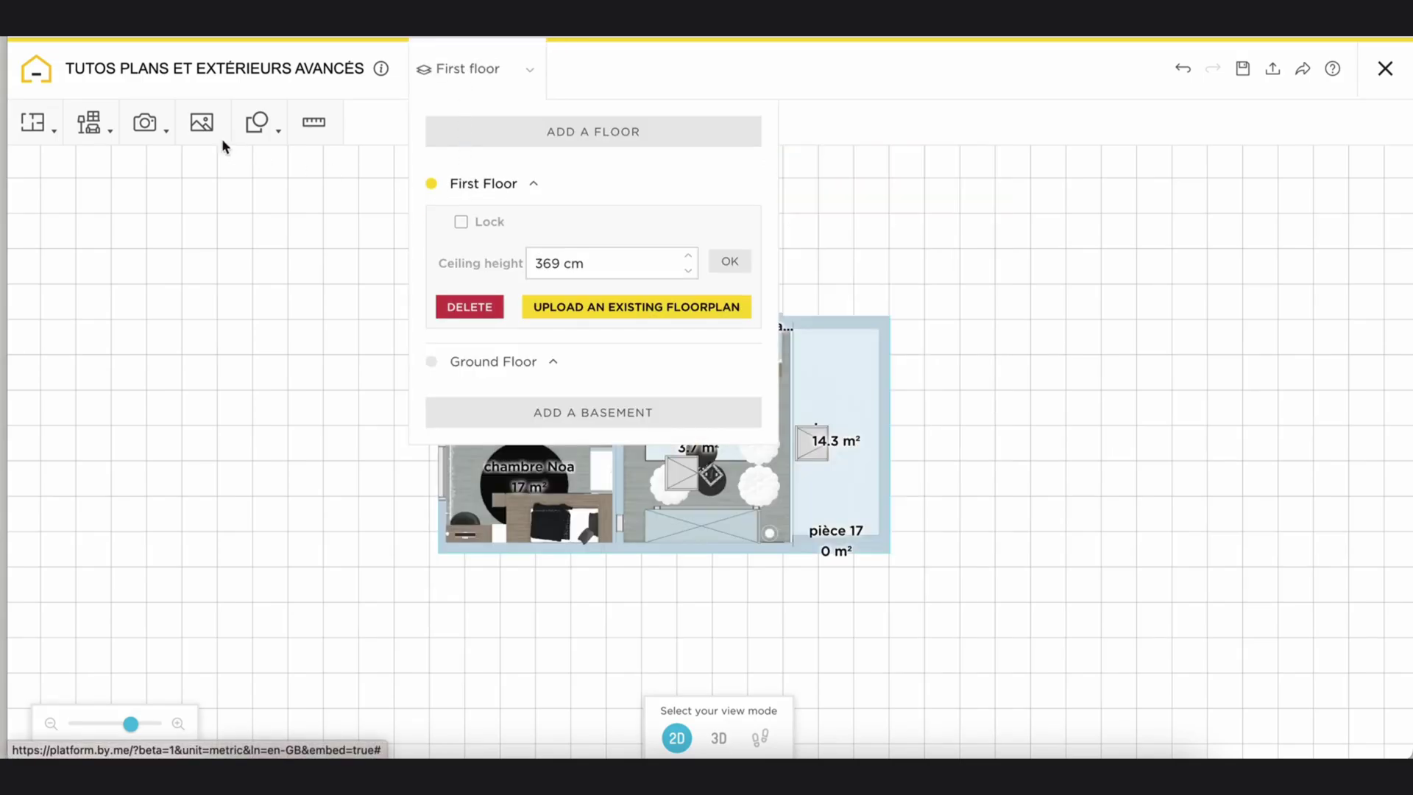
{"action": "left_click", "coordinate": [145, 122]}
{"action": "left_click", "coordinate": [192, 287]}
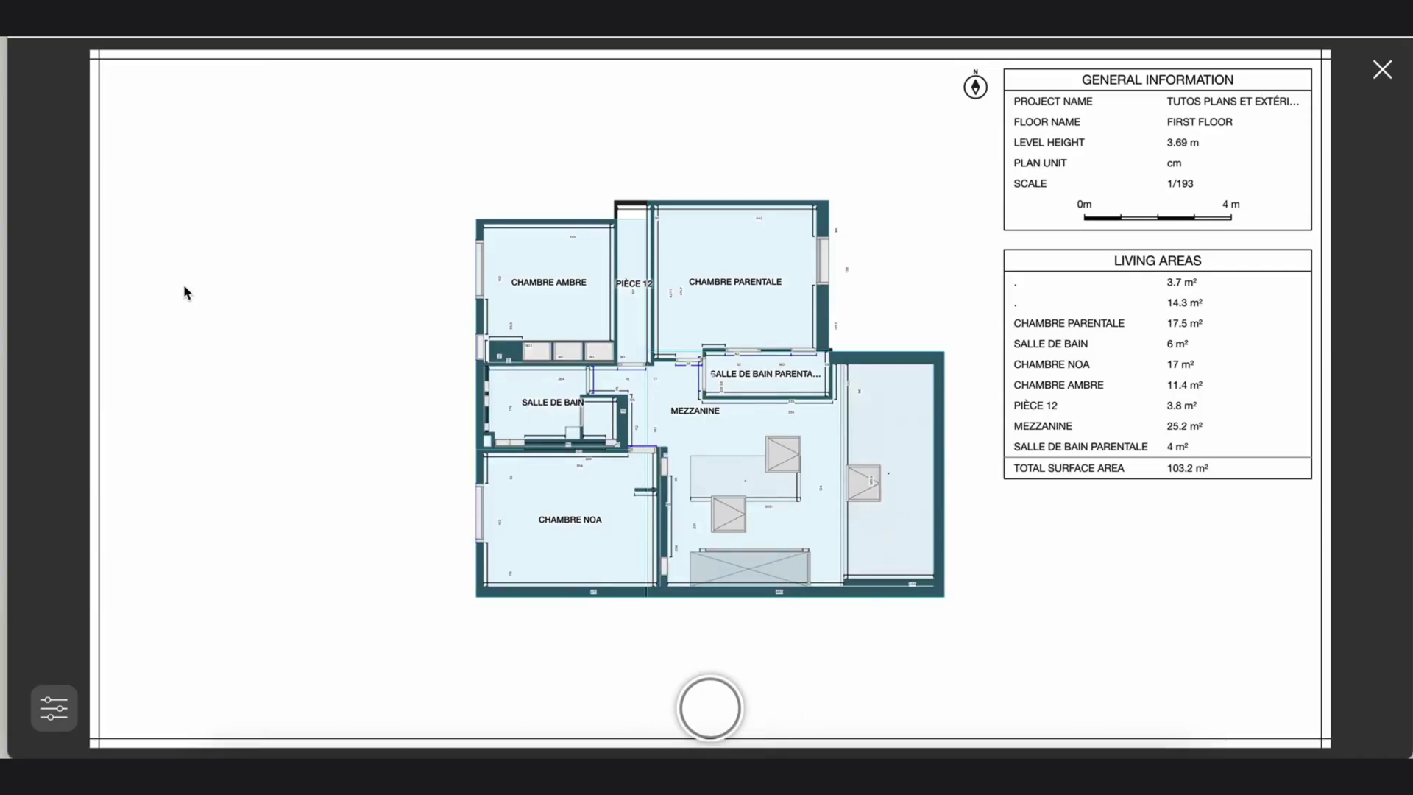
Step: Show furniture and coverings, hide room names and annotations, and drop Chambre parentale's measurements
{"action": "left_click", "coordinate": [55, 708]}
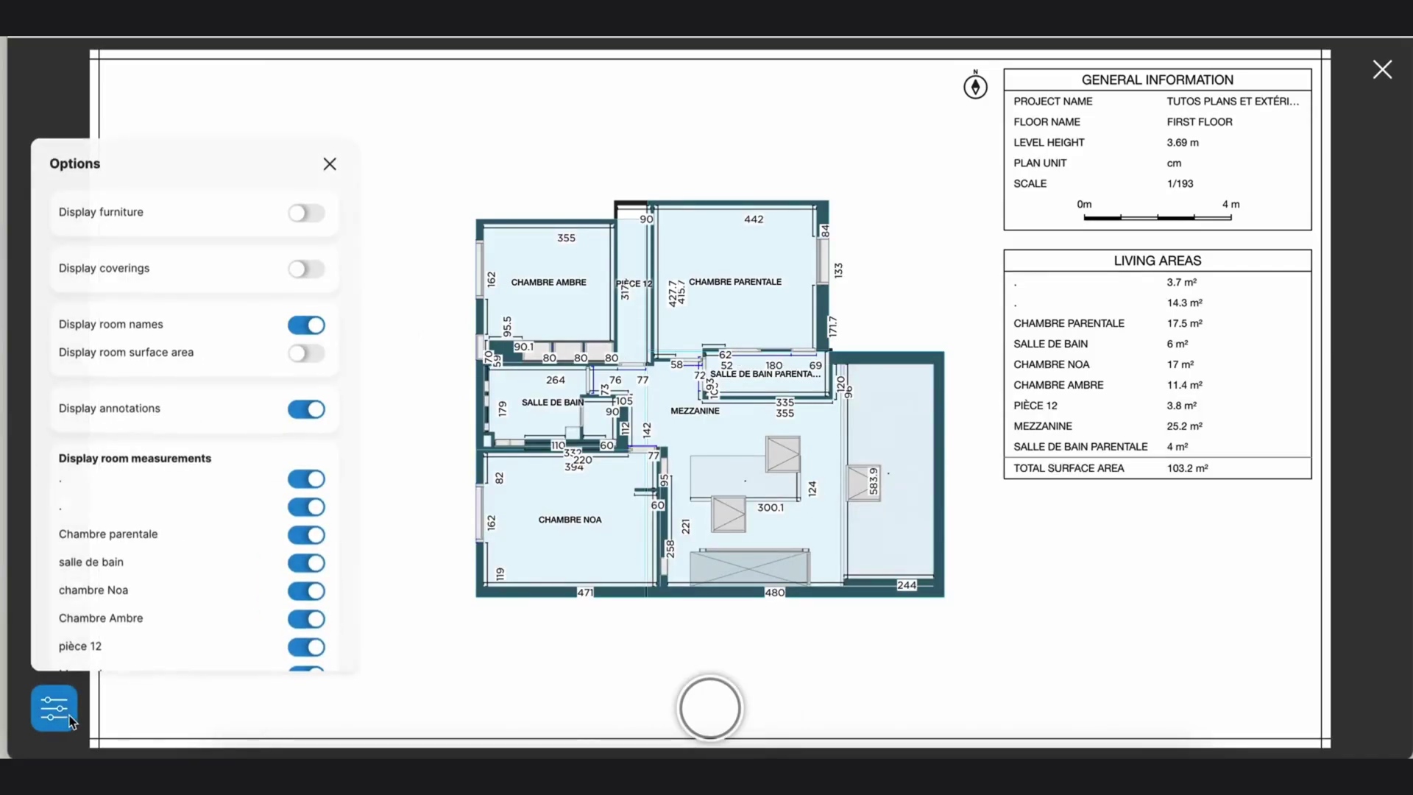
{"action": "left_click", "coordinate": [307, 269]}
{"action": "left_click", "coordinate": [306, 409]}
{"action": "left_click", "coordinate": [305, 478]}
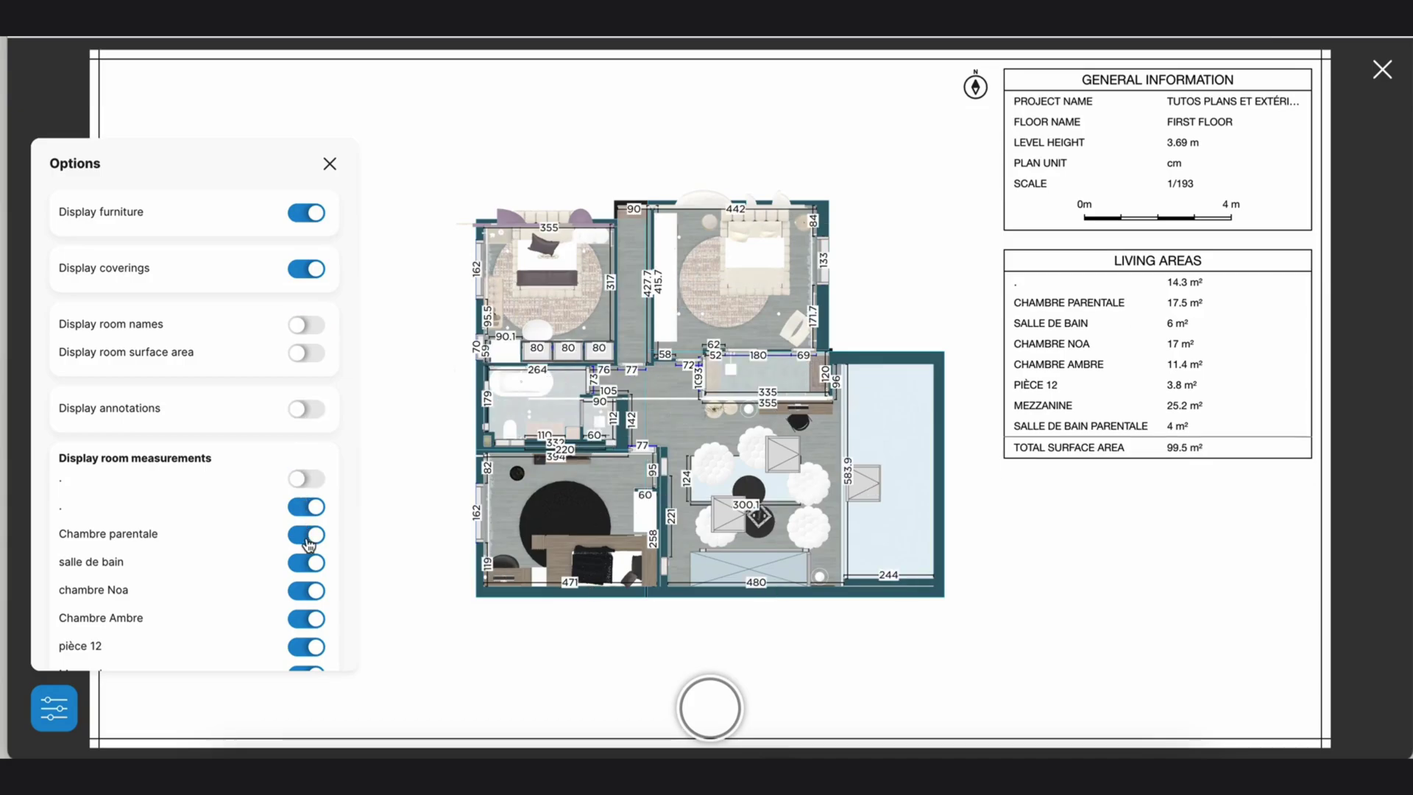
{"action": "left_click", "coordinate": [307, 534]}
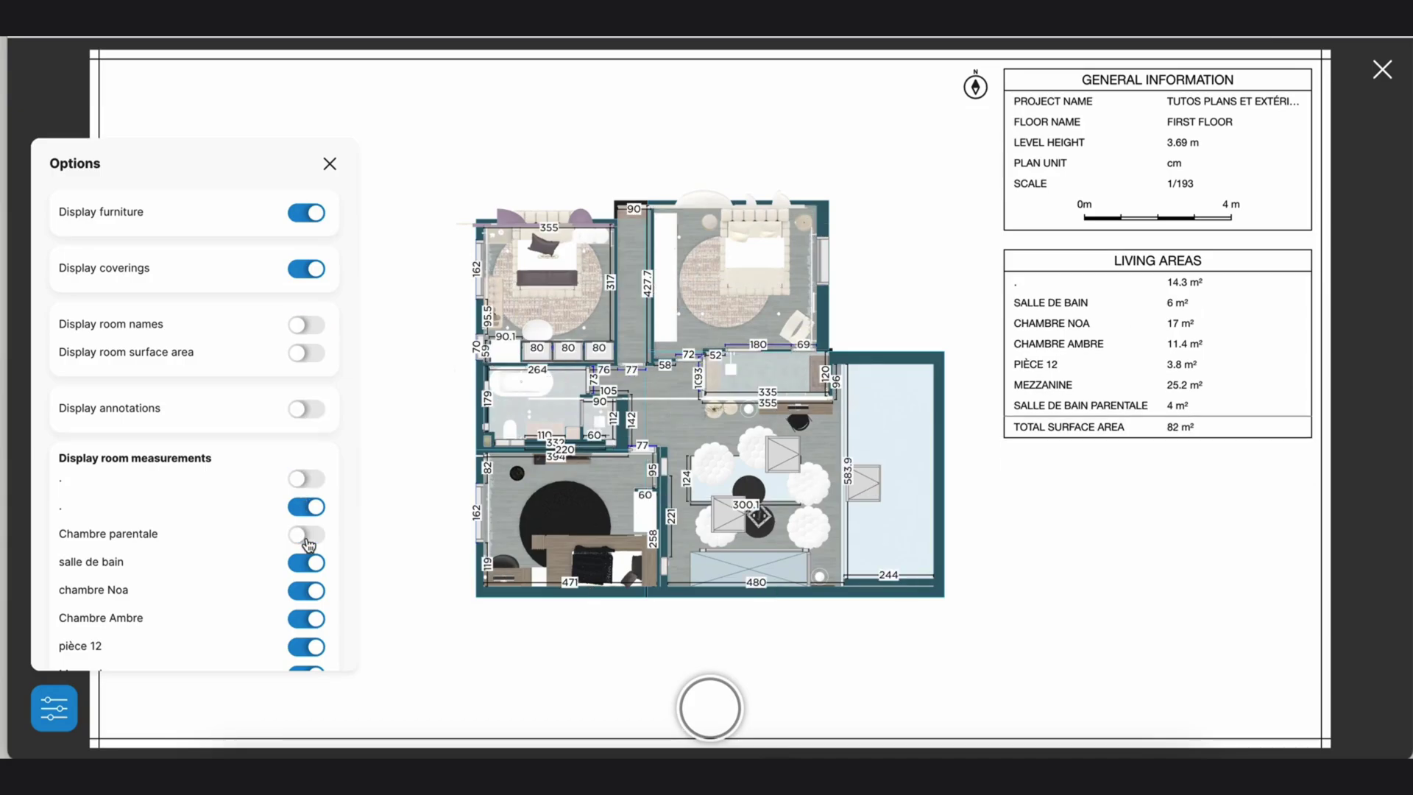